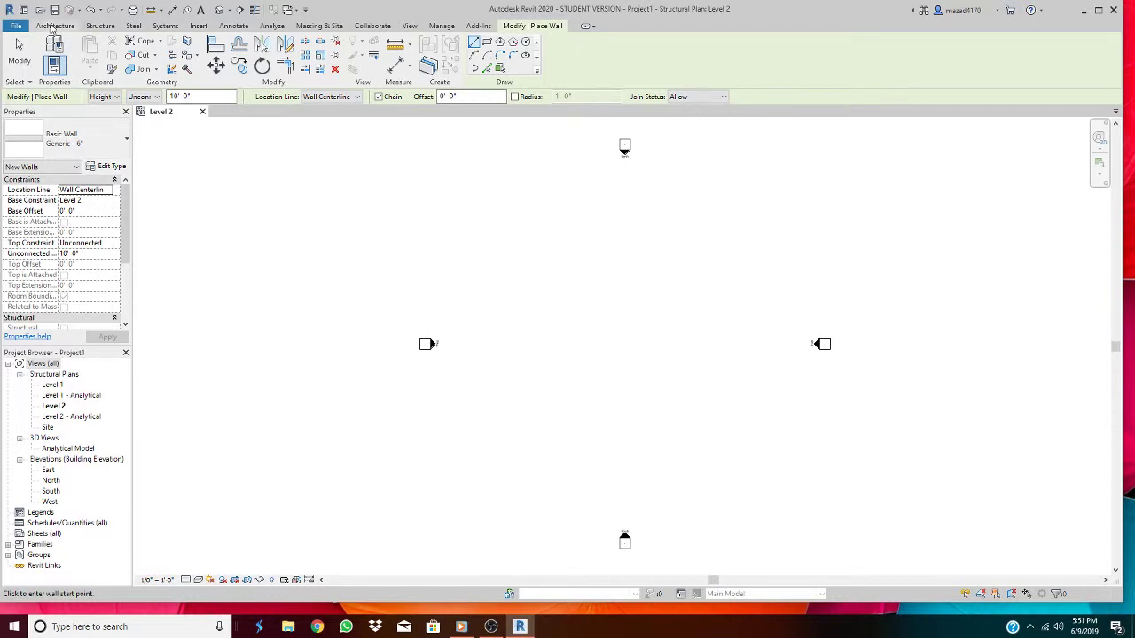
# Step: Start the Wall tool with the Basic Wall type Generic - 6" and open its type properties for editing
pyautogui.click(54, 26)
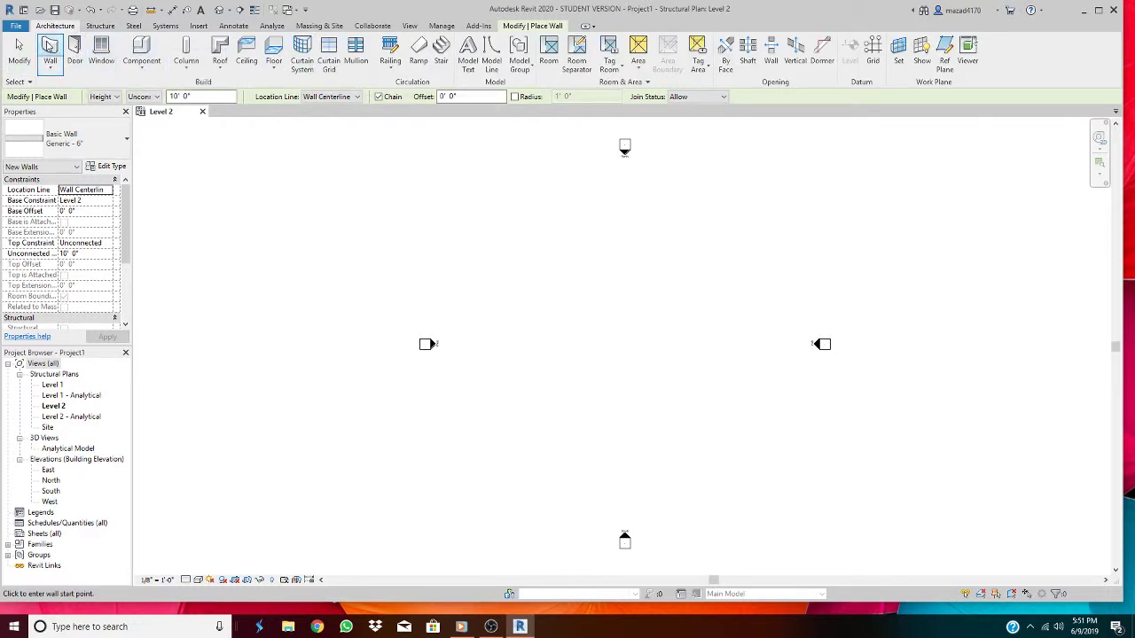
pyautogui.click(50, 47)
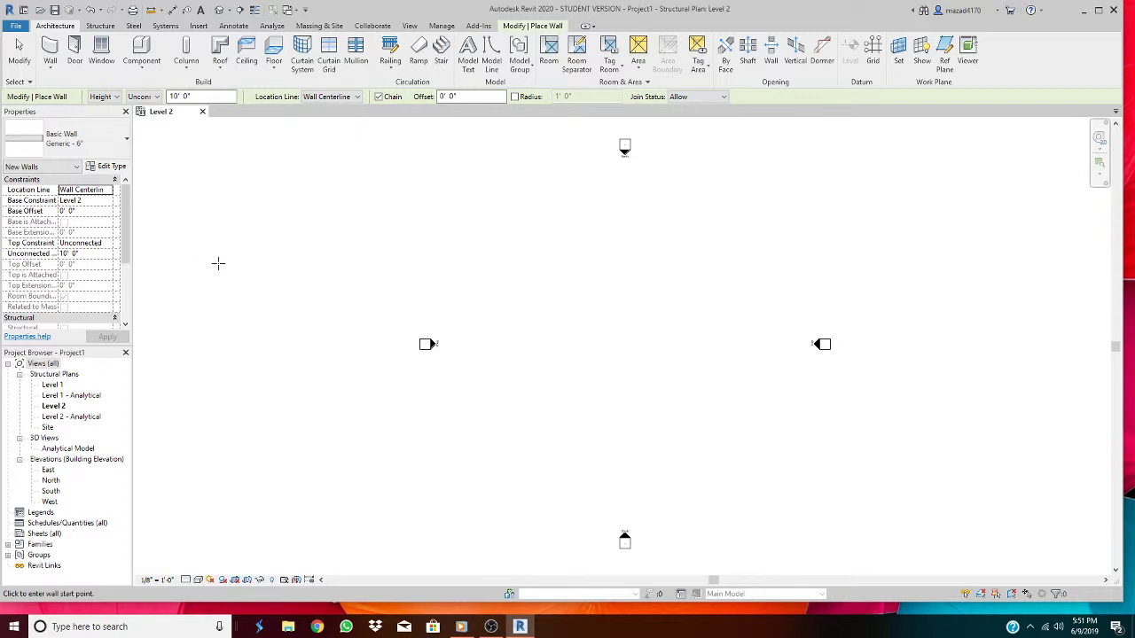
pyautogui.click(127, 140)
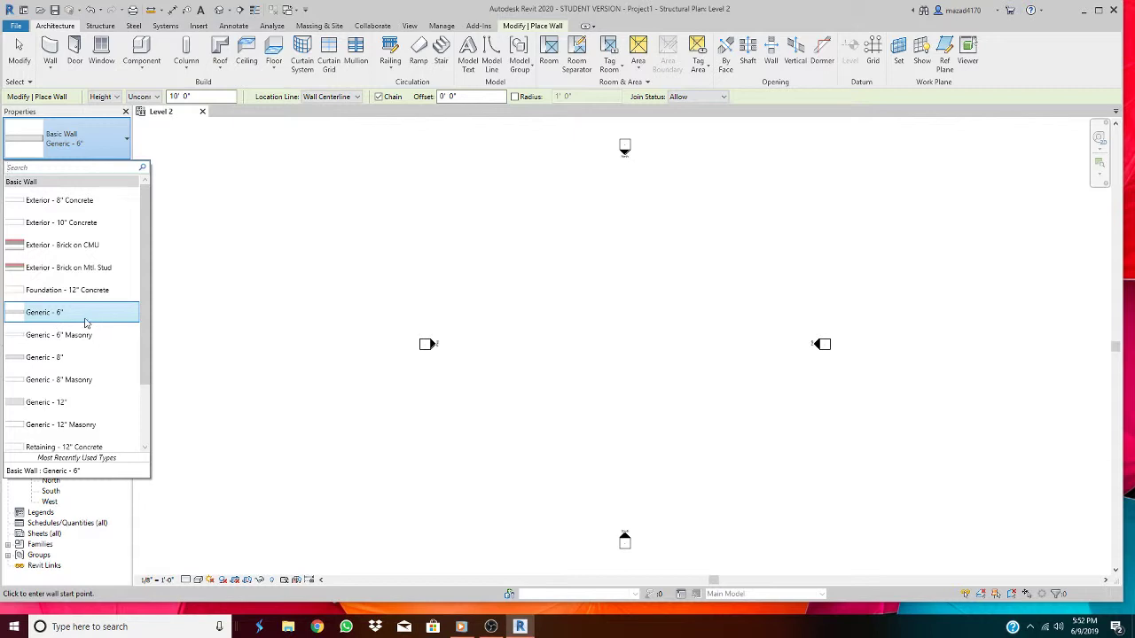
pyautogui.click(83, 322)
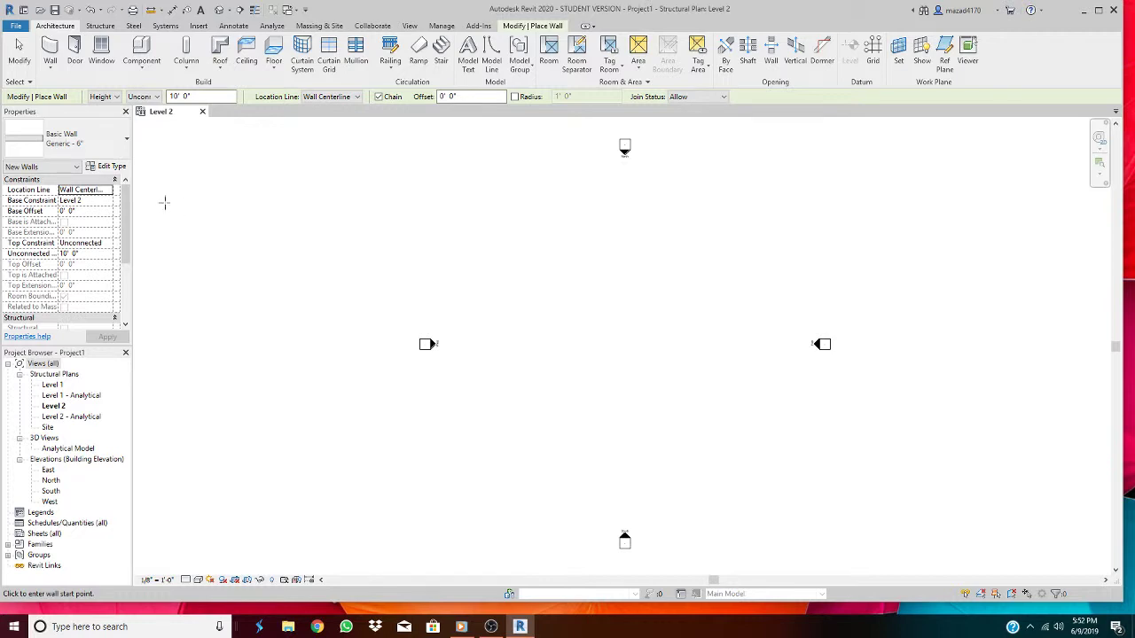
pyautogui.click(109, 167)
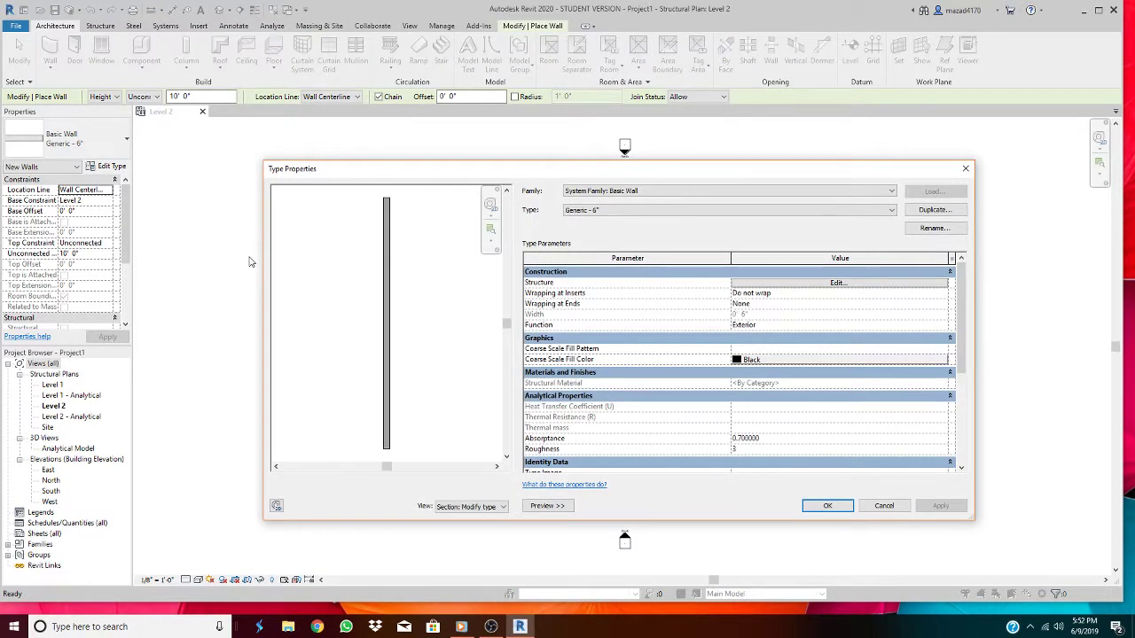
# Step: Examine the wall type's preview in floor plan and in section, including a close look at the wall's upper end
pyautogui.click(547, 505)
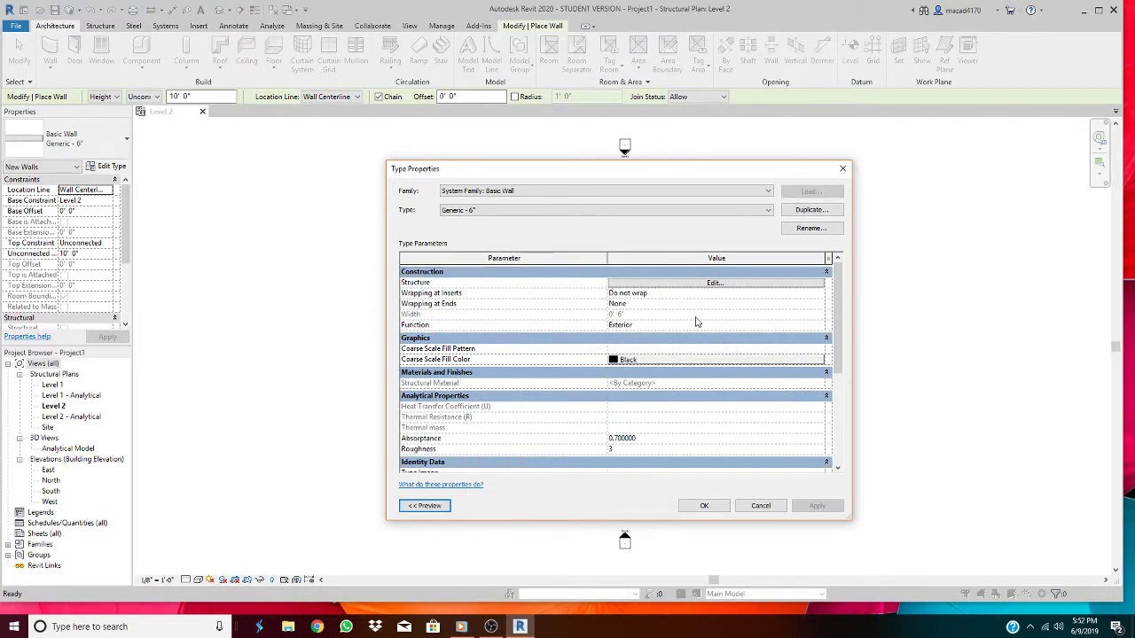
pyautogui.moveTo(645, 168); pyautogui.dragTo(529, 136)
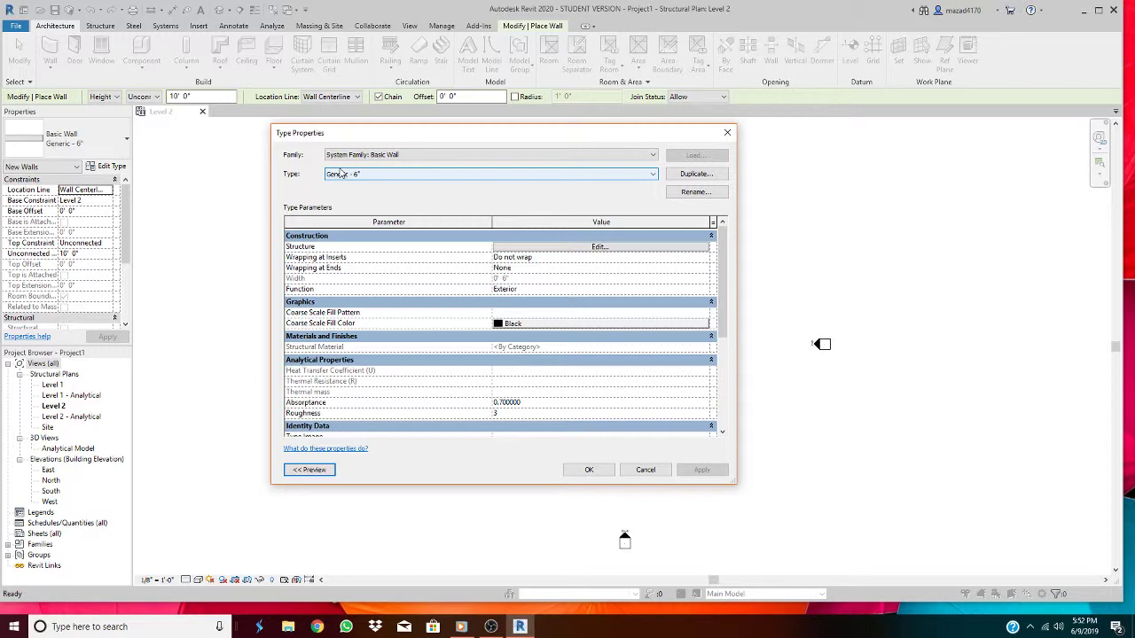
pyautogui.moveTo(381, 132); pyautogui.dragTo(560, 168)
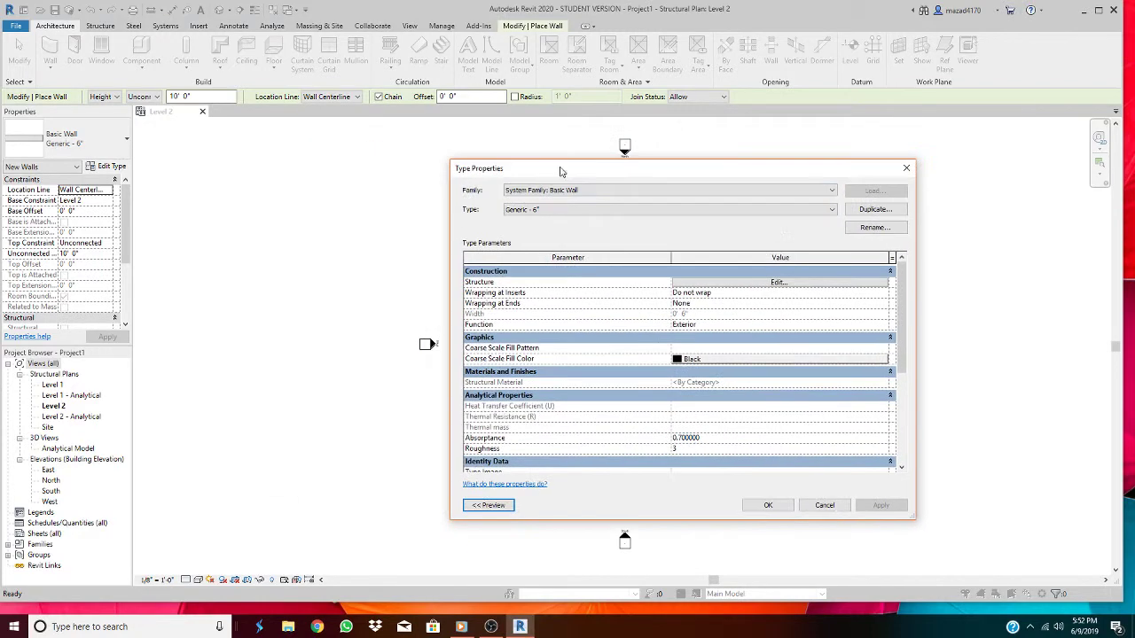
pyautogui.click(498, 507)
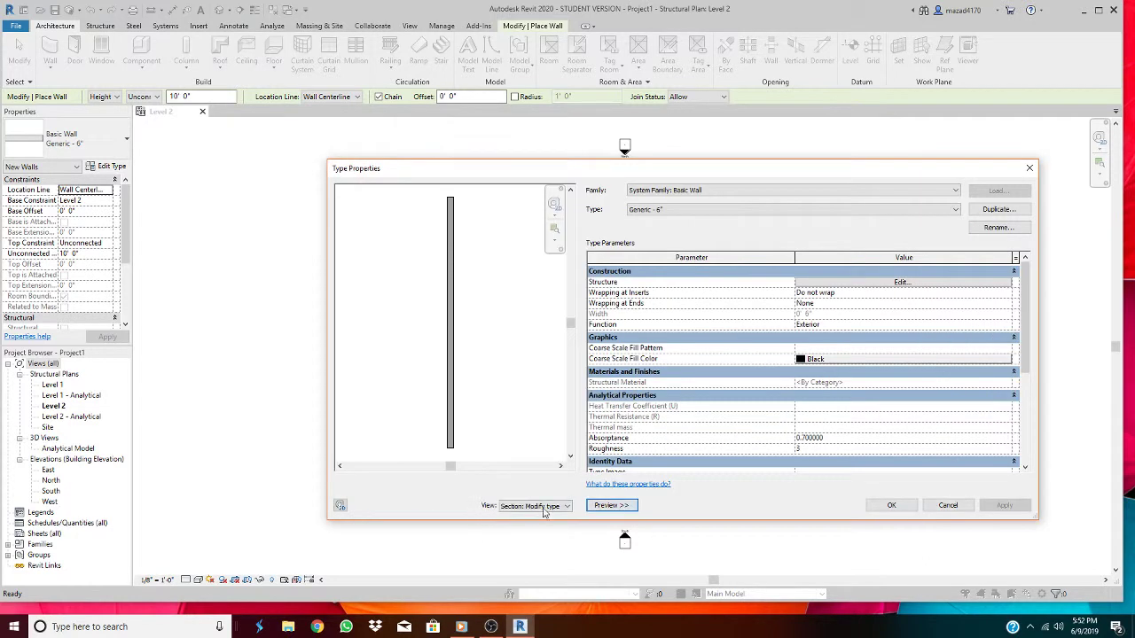
pyautogui.click(543, 507)
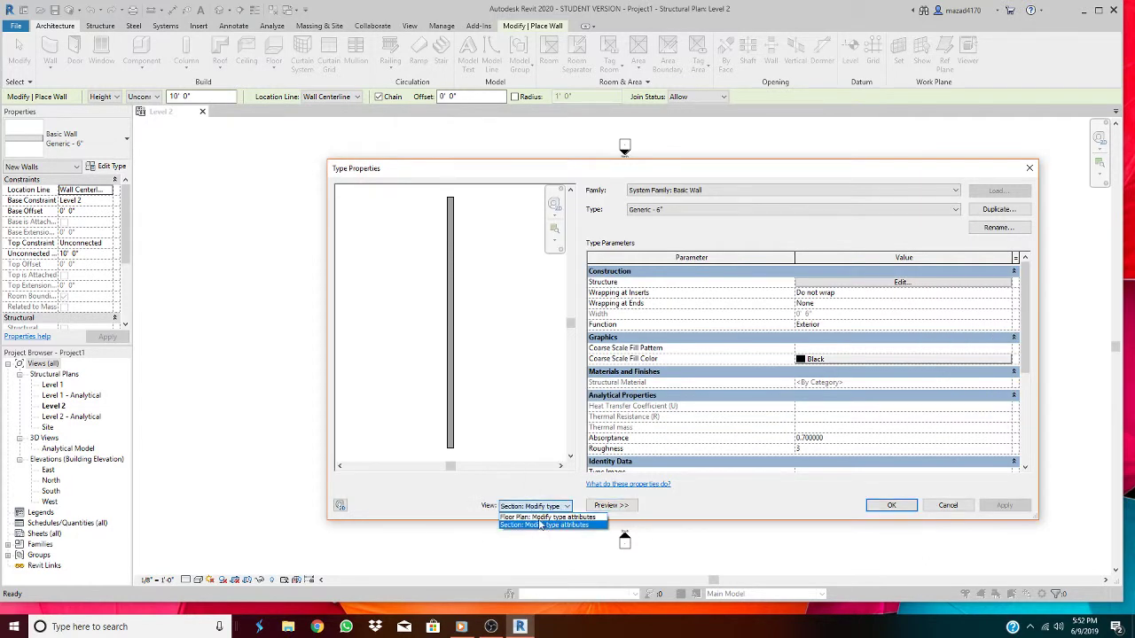
pyautogui.click(545, 517)
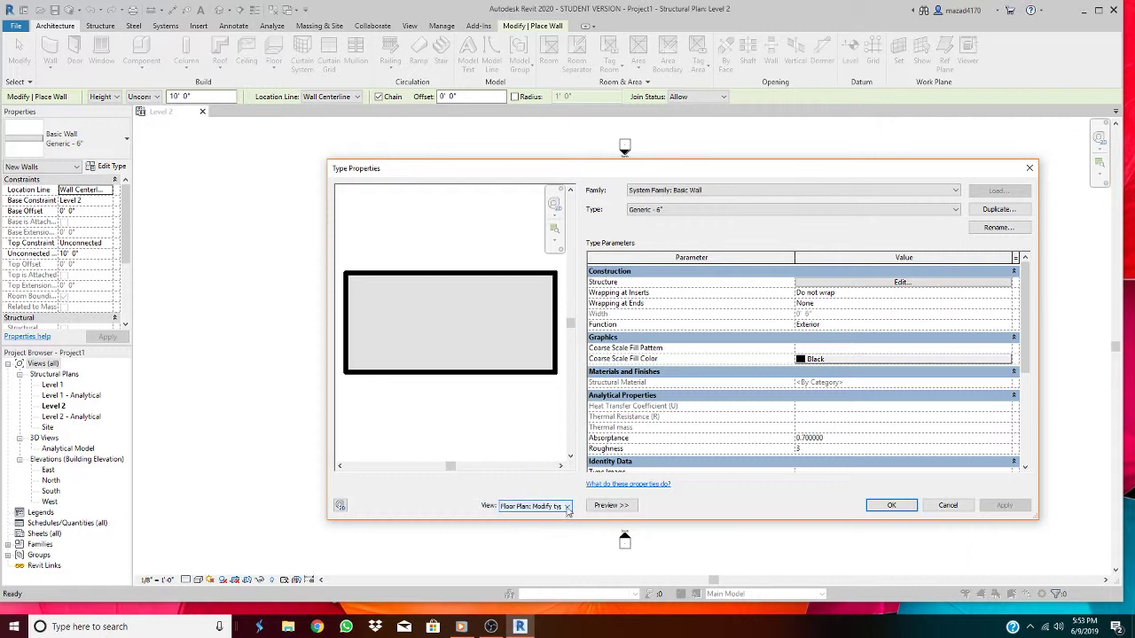
pyautogui.click(567, 508)
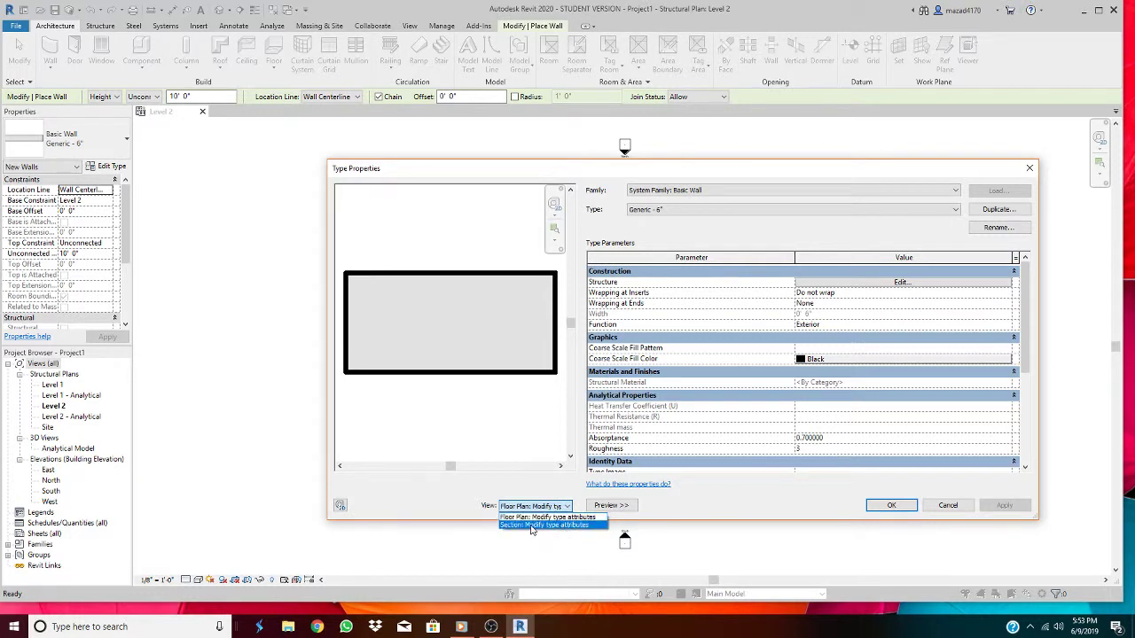
pyautogui.click(532, 525)
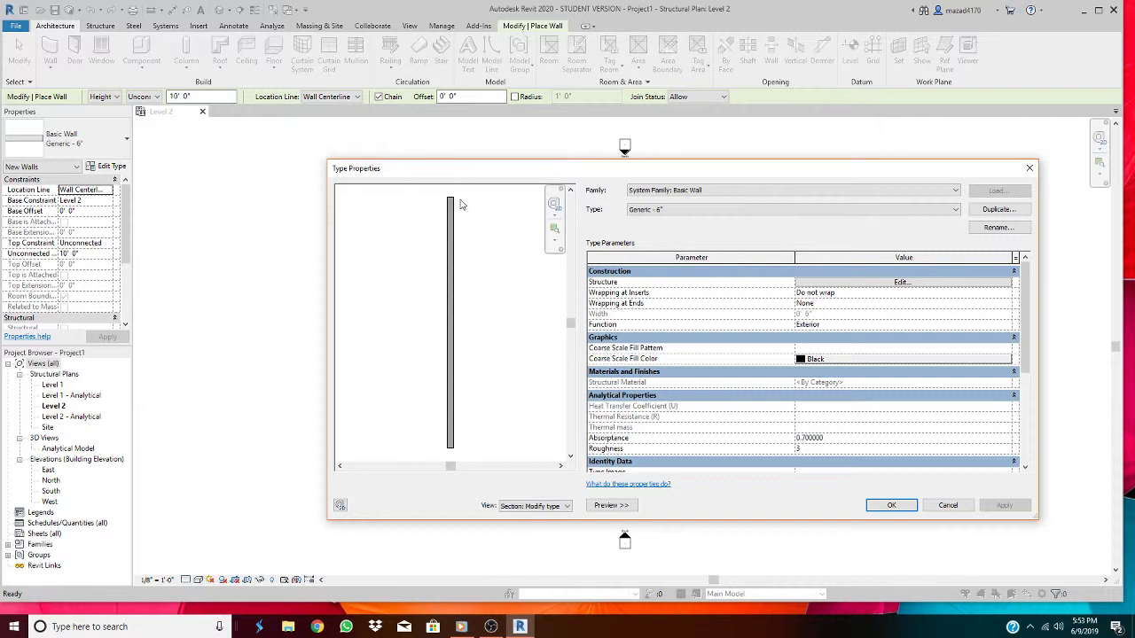
pyautogui.scroll(5, 460, 204)
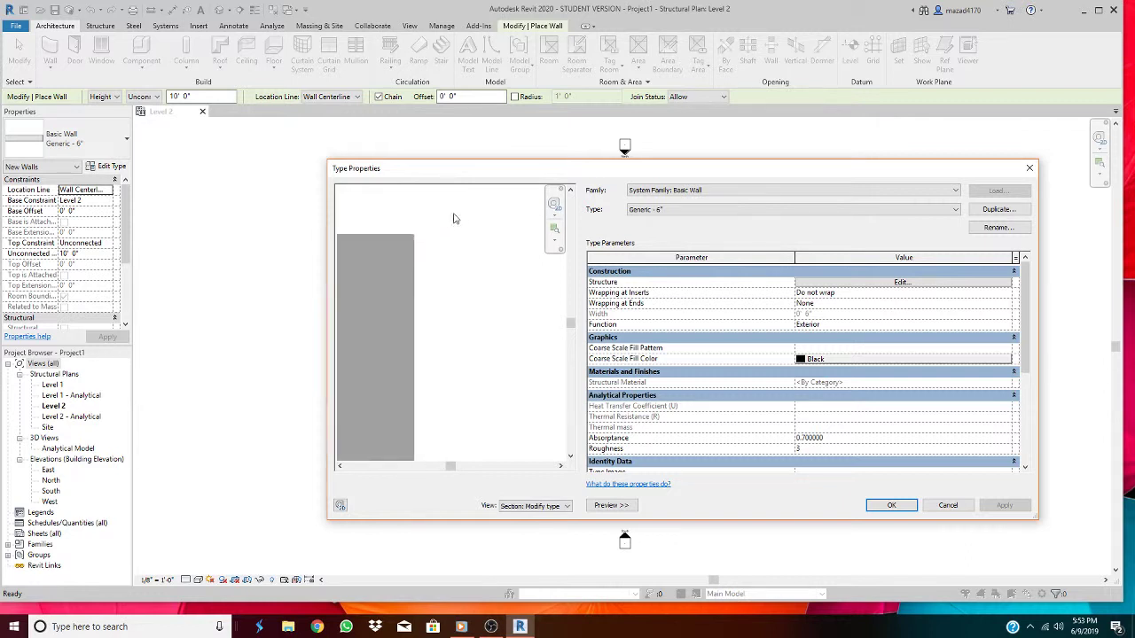
pyautogui.moveTo(448, 281); pyautogui.dragTo(505, 316, button='middle')
pyautogui.scroll(2, 434, 251)
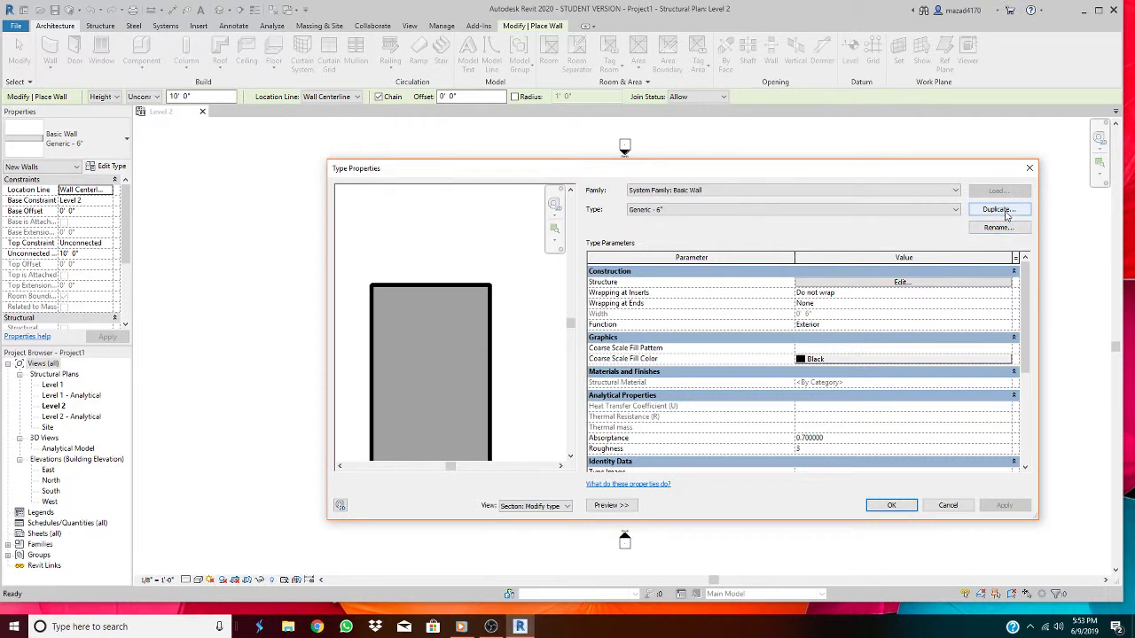
# Step: Duplicate the Generic - 6" wall type under the name Exterior-Siding
pyautogui.click(999, 209)
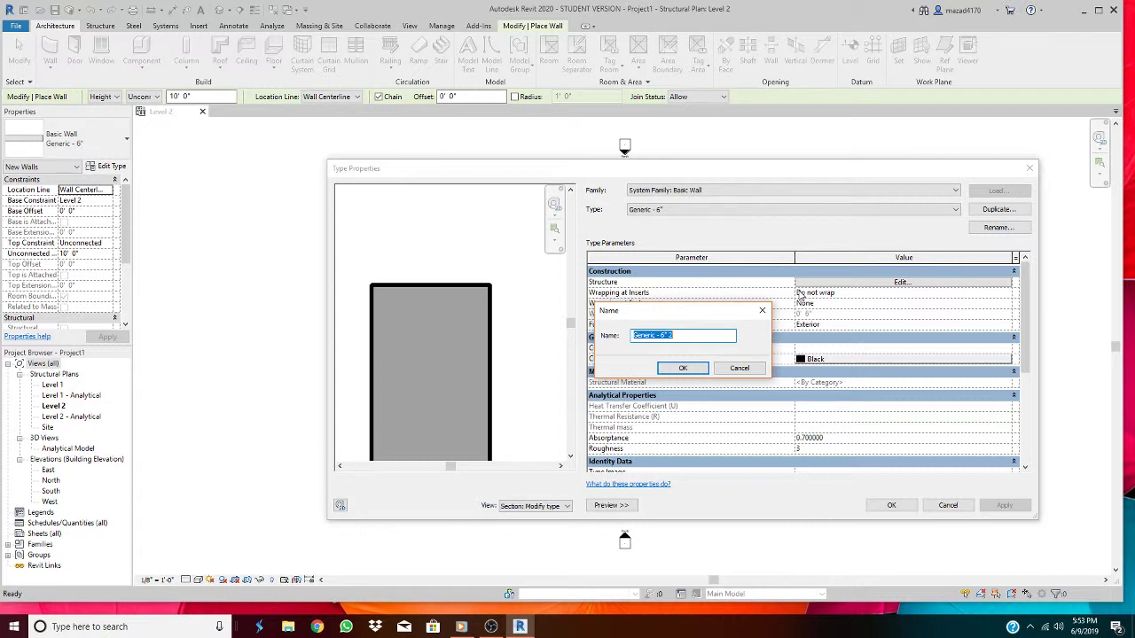
pyautogui.write('Exterior-Siding')
pyautogui.click(679, 370)
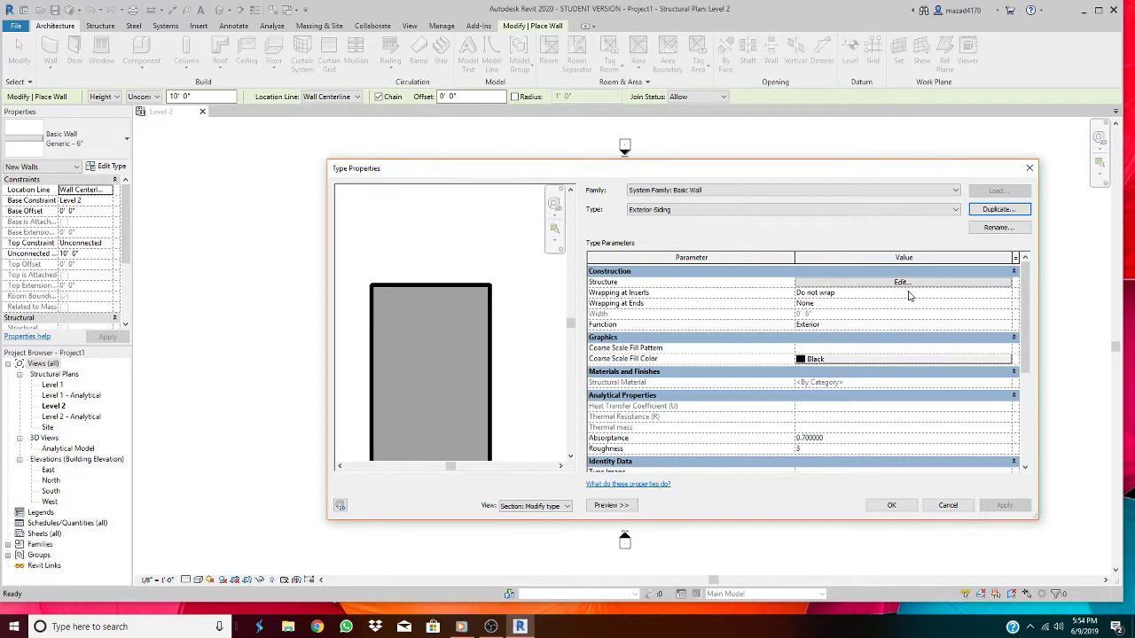
# Step: Open the Exterior-Siding wall's structure and insert four new layers between the core boundaries
pyautogui.click(900, 283)
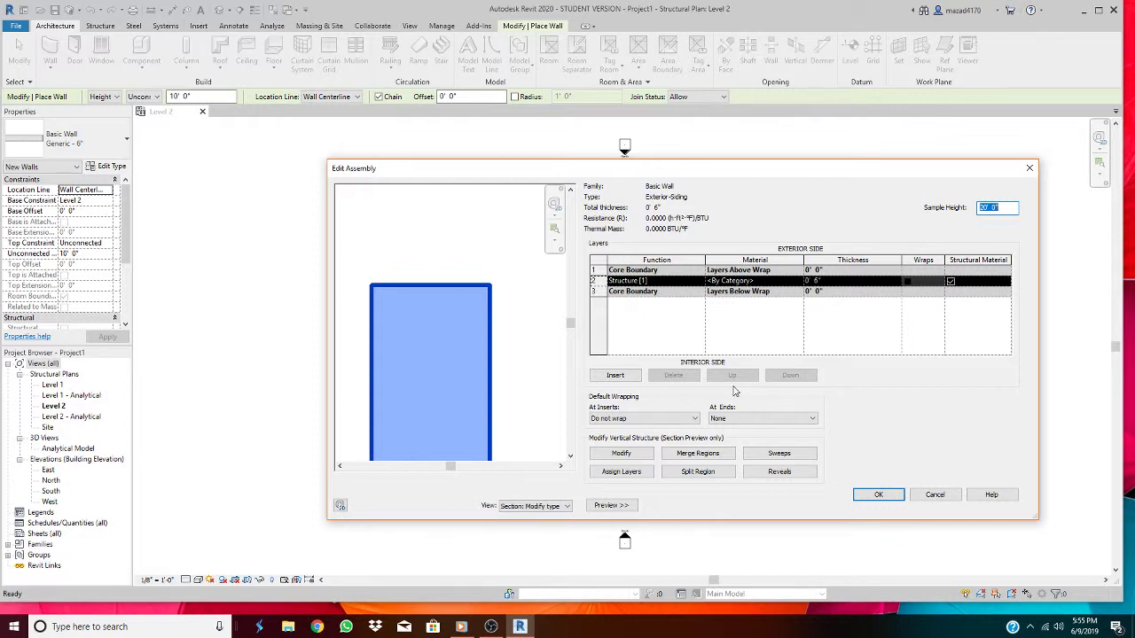
pyautogui.click(615, 376)
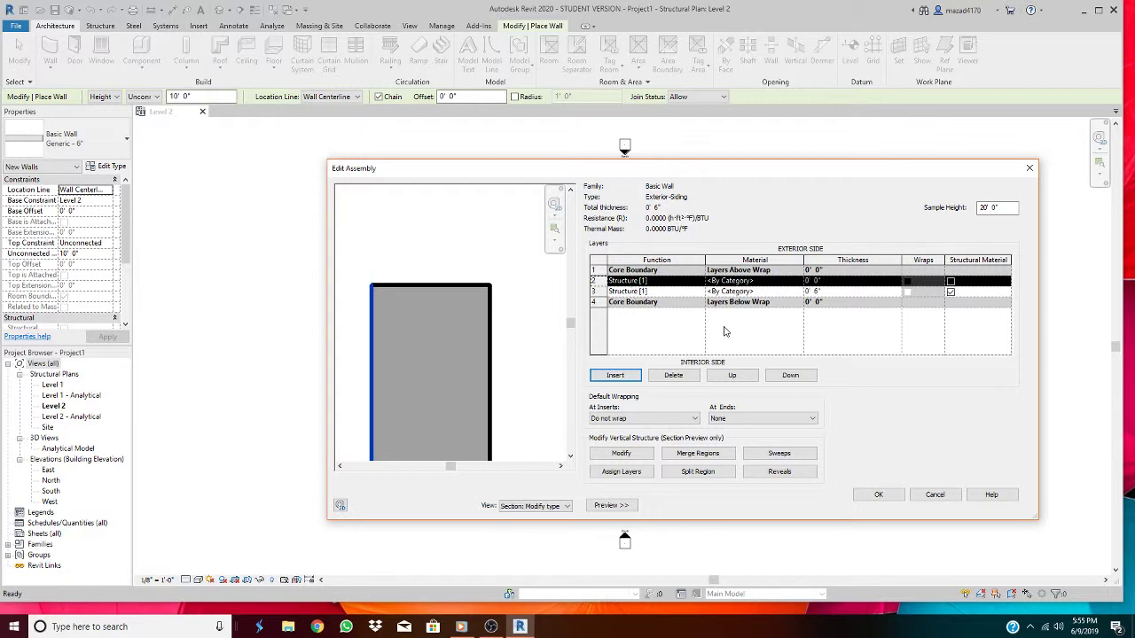
pyautogui.click(617, 378)
pyautogui.click(617, 376)
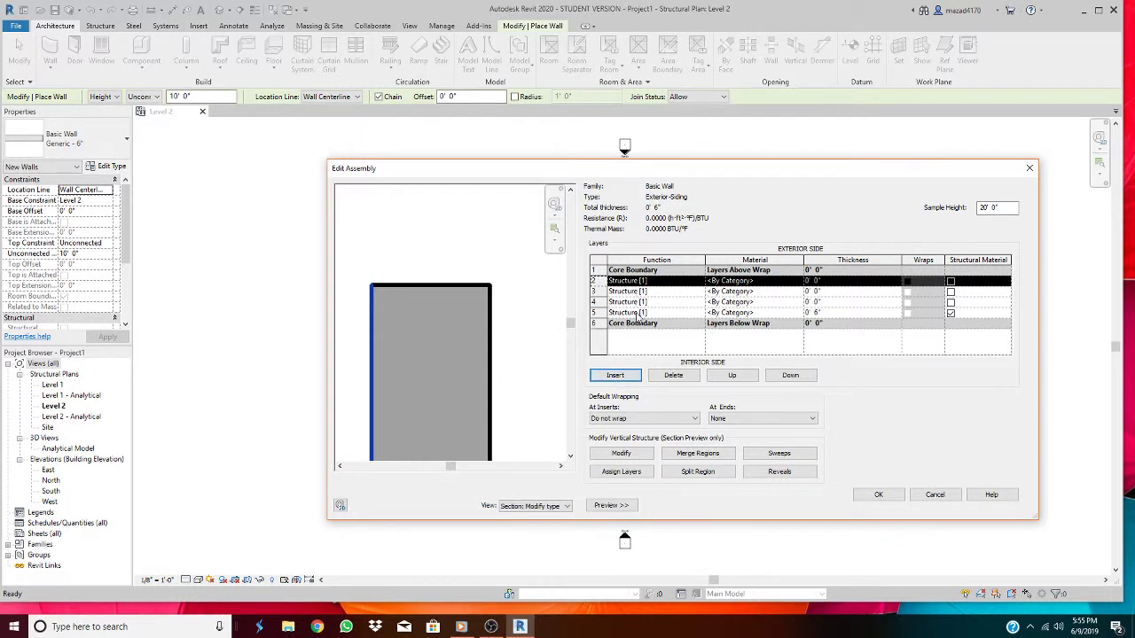
pyautogui.click(612, 379)
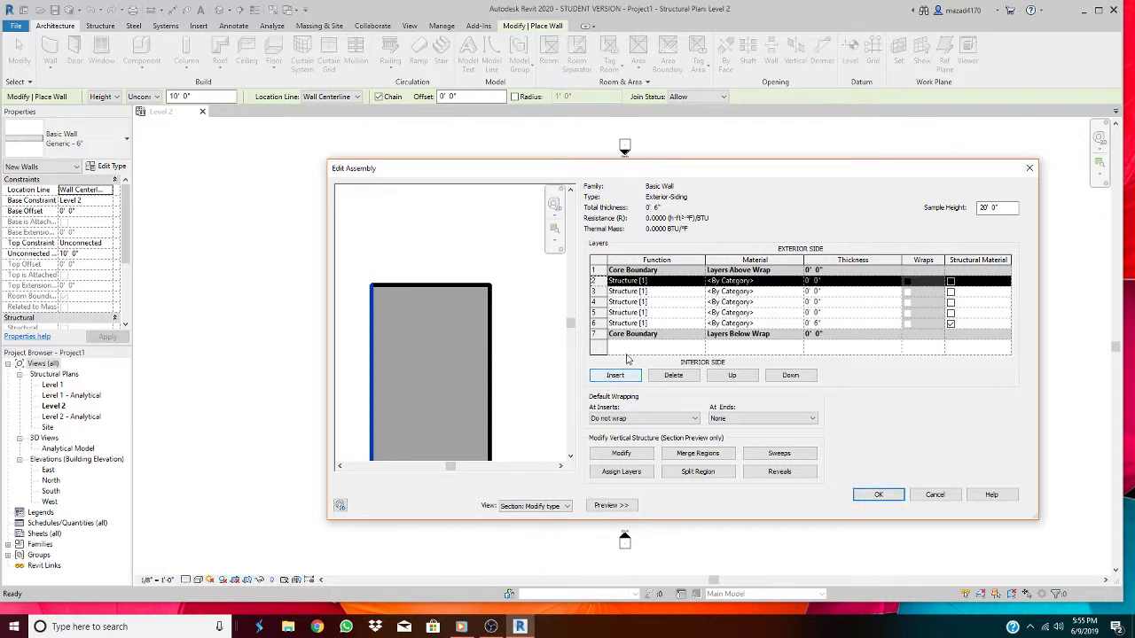
# Step: Try to delete the original 6" structure layer from the wall assembly
pyautogui.click(594, 323)
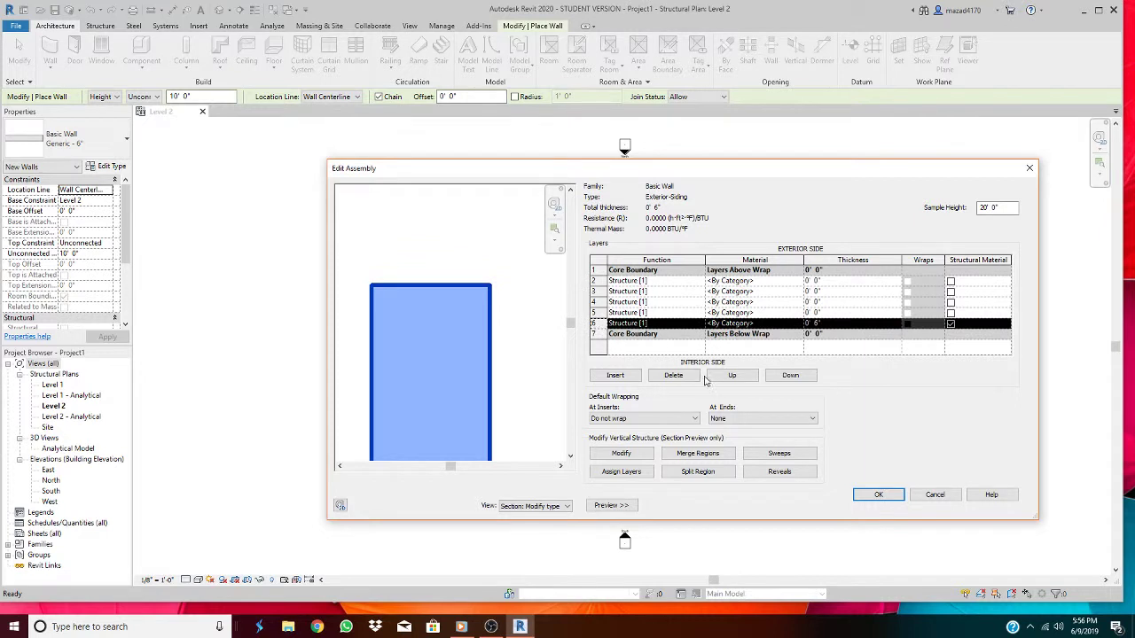
pyautogui.click(674, 375)
pyautogui.click(639, 313)
pyautogui.click(671, 373)
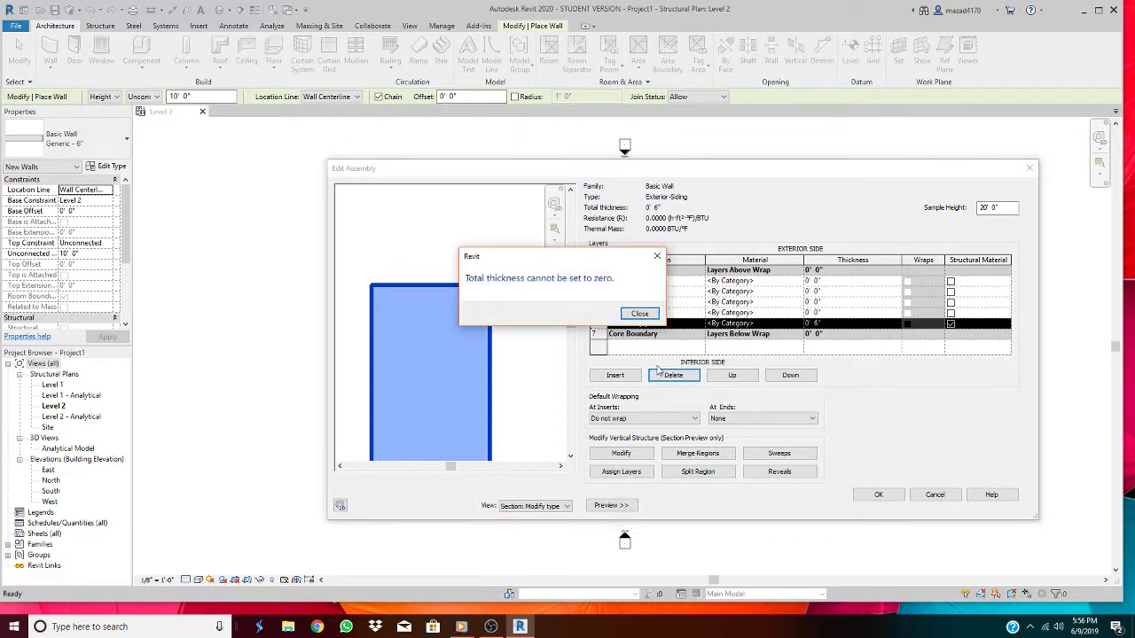
pyautogui.click(639, 315)
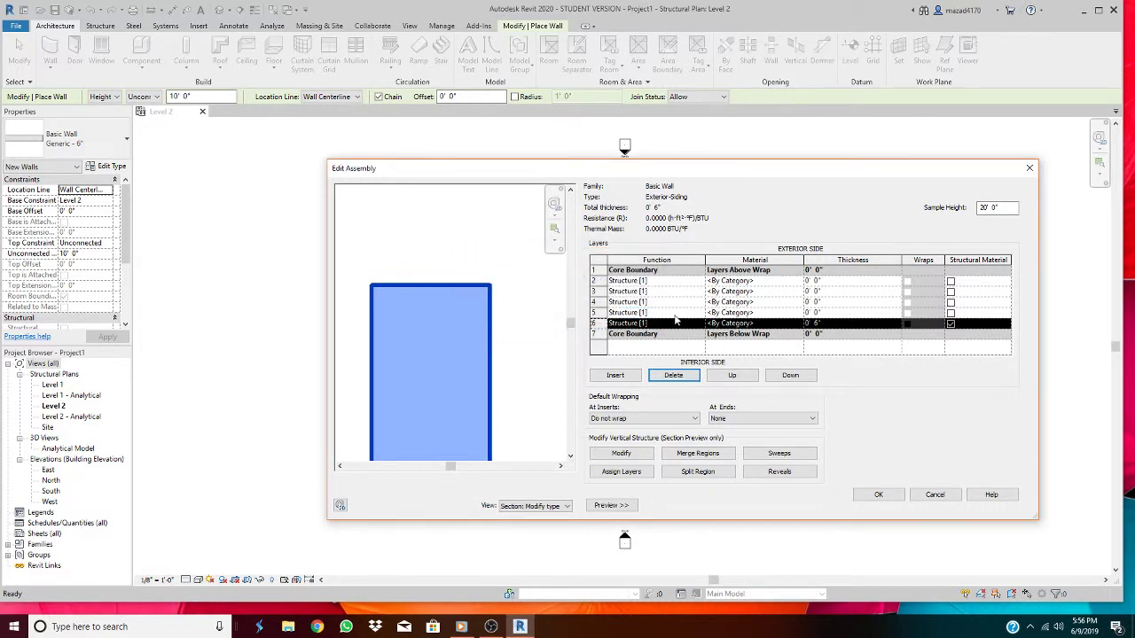
# Step: Move two of the new zero-thickness layers outside the core boundary on the exterior side
pyautogui.click(597, 280)
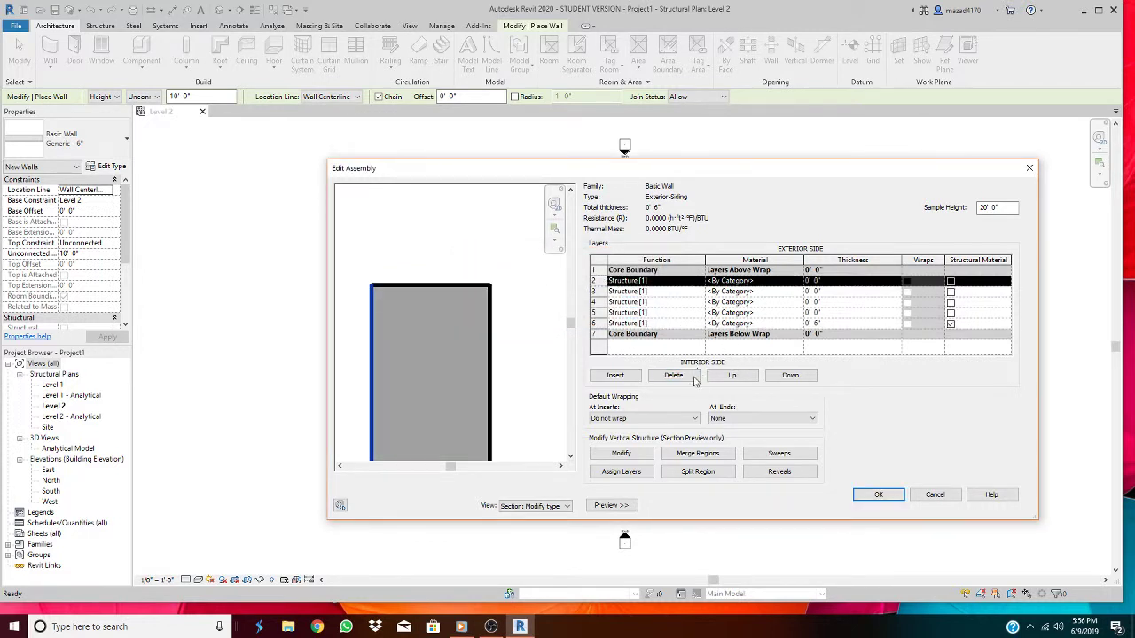
pyautogui.click(732, 376)
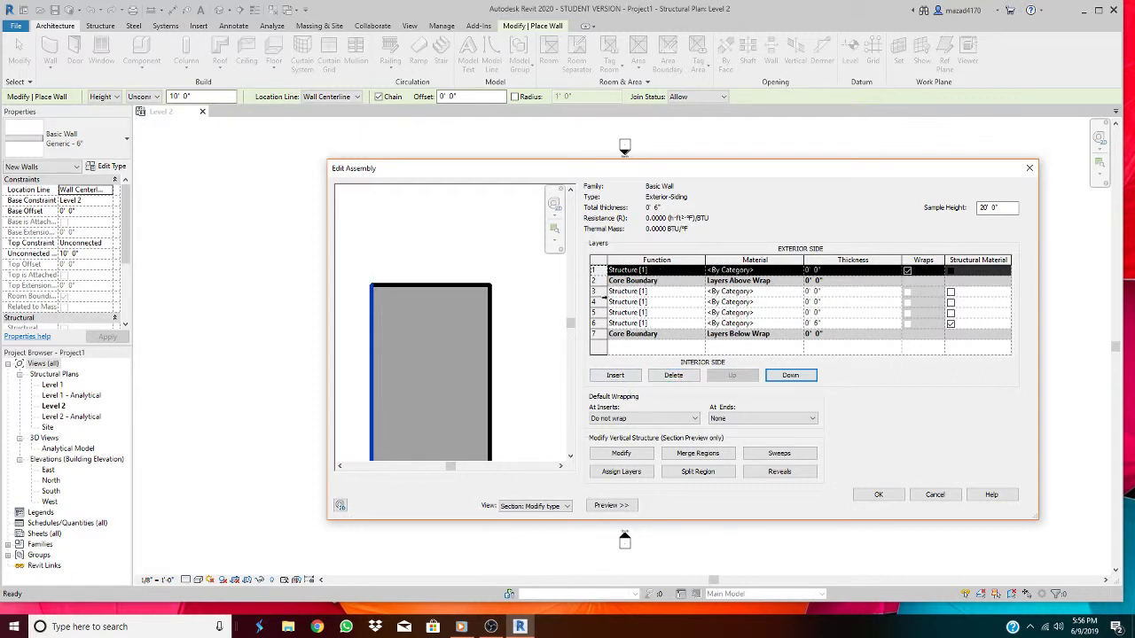
pyautogui.click(599, 291)
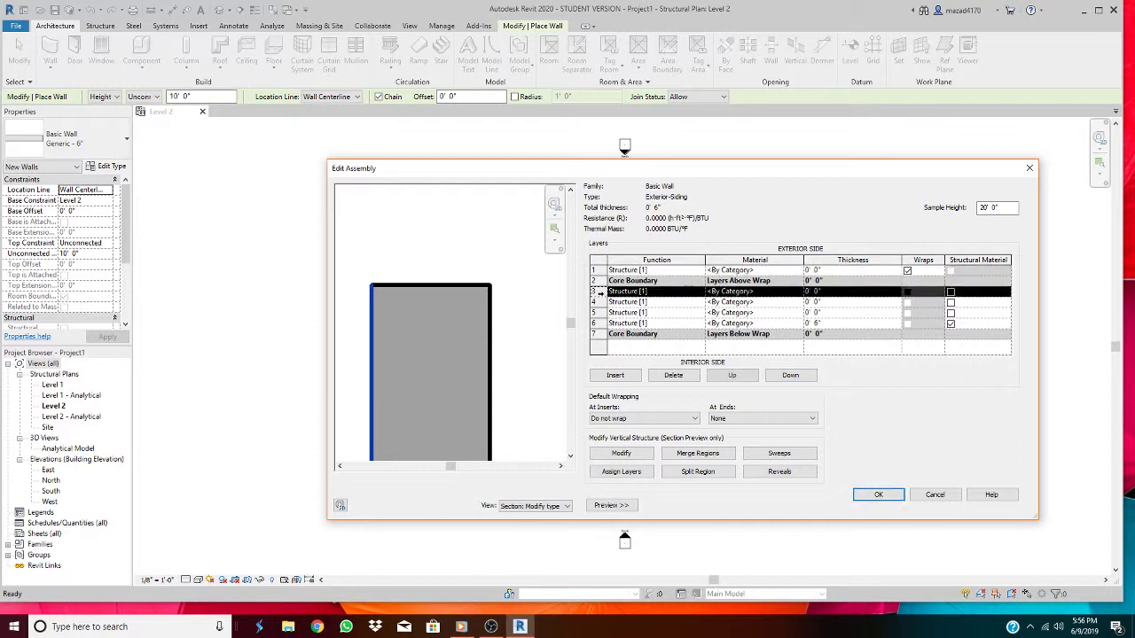
pyautogui.click(732, 377)
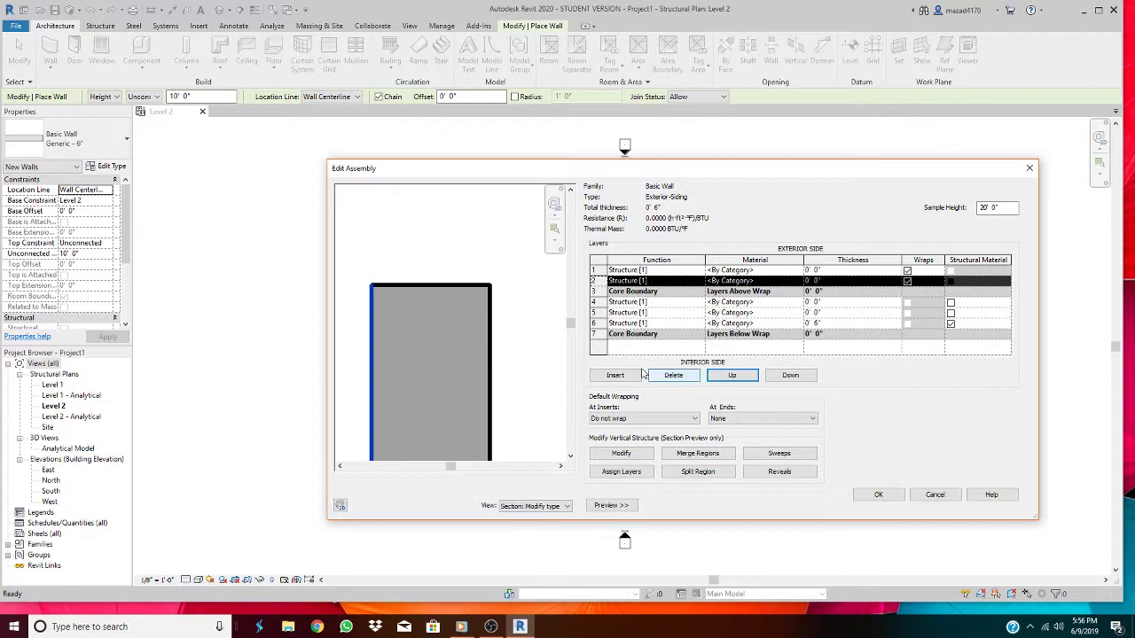
# Step: Move the 6" structure layer outside the core boundary on the interior side and delete the surplus layer in row 5
pyautogui.click(595, 324)
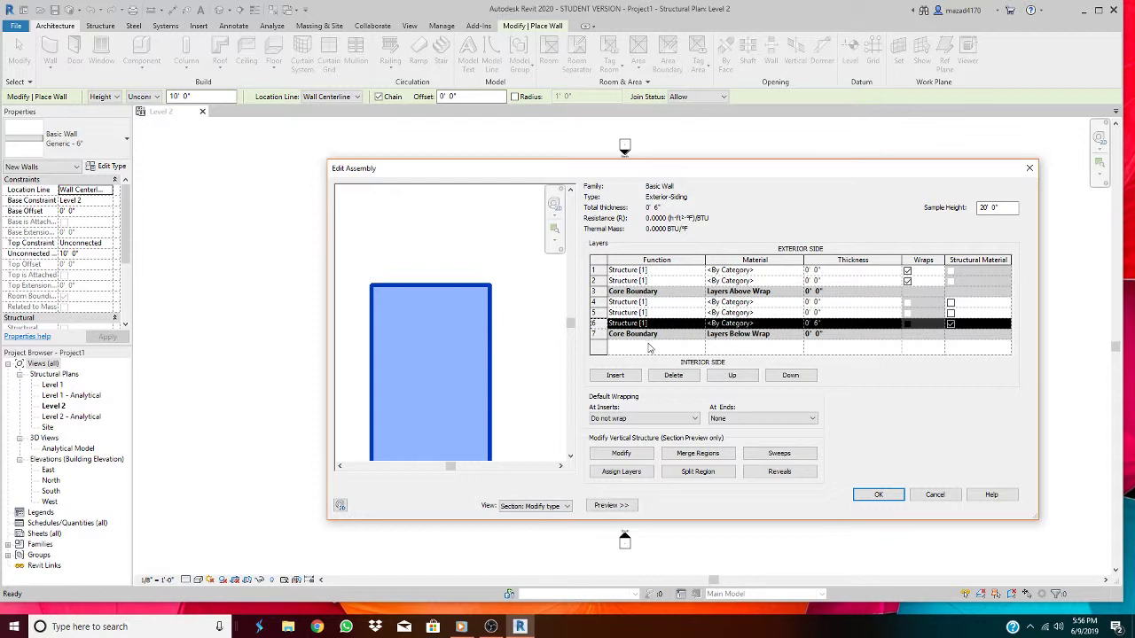
pyautogui.click(789, 376)
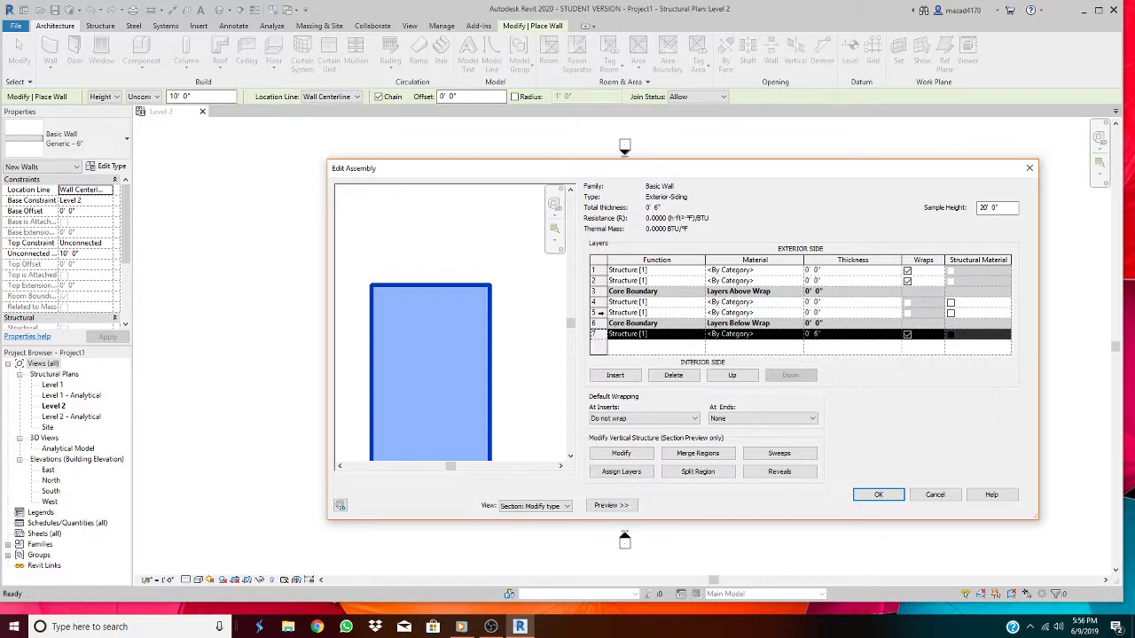
pyautogui.click(600, 313)
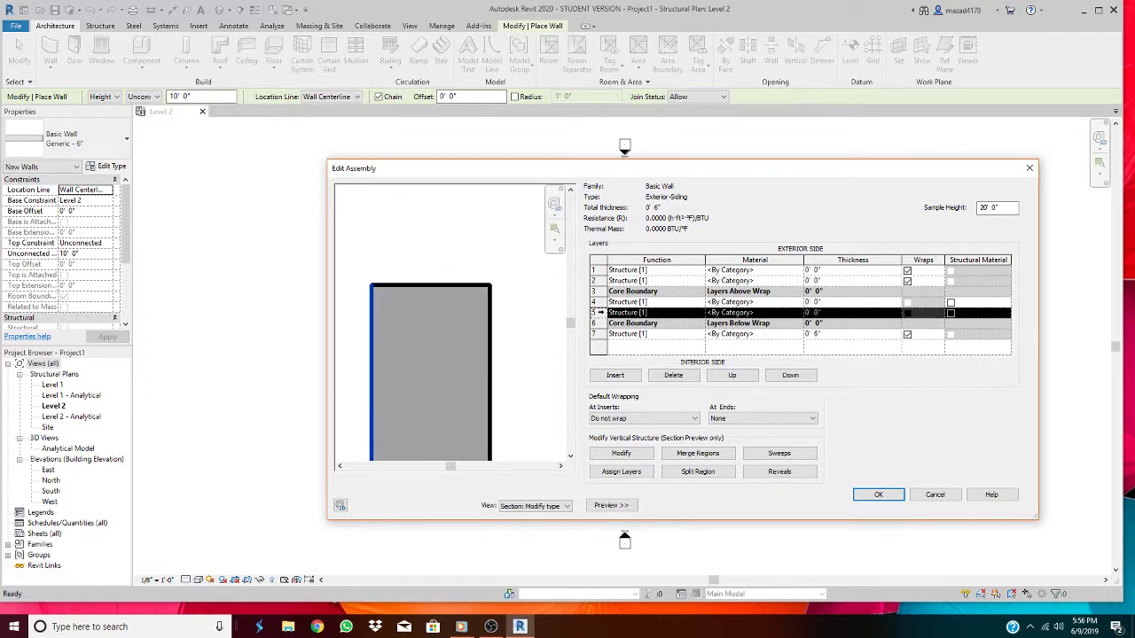
pyautogui.click(674, 374)
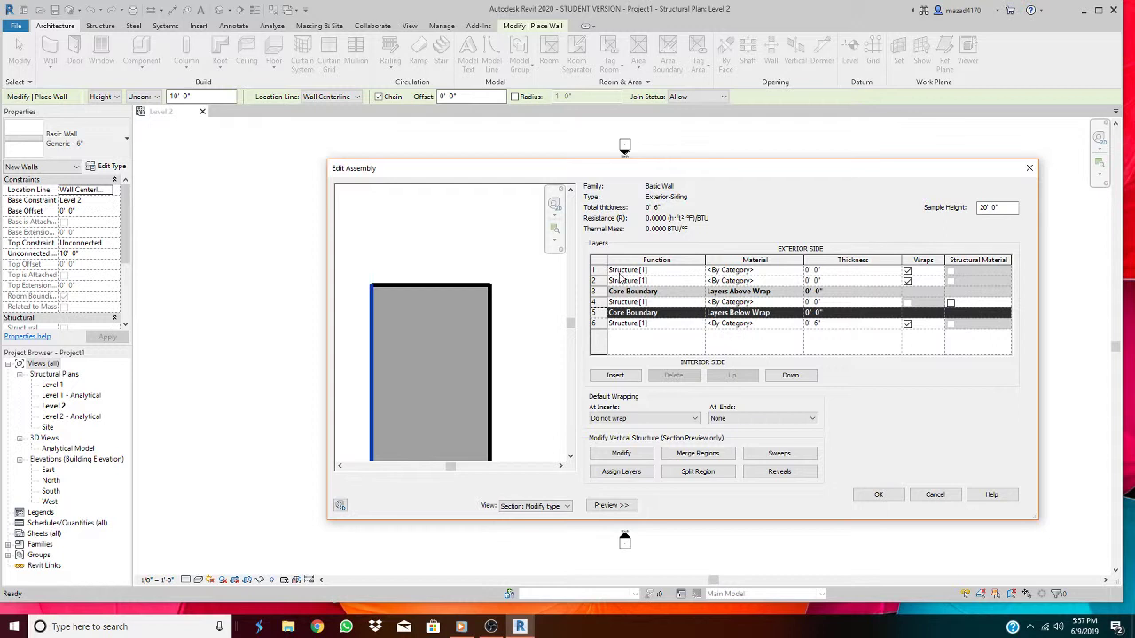
# Step: Set the function of the outermost exterior layer, row 1, to Finish 1 [4]
pyautogui.click(674, 271)
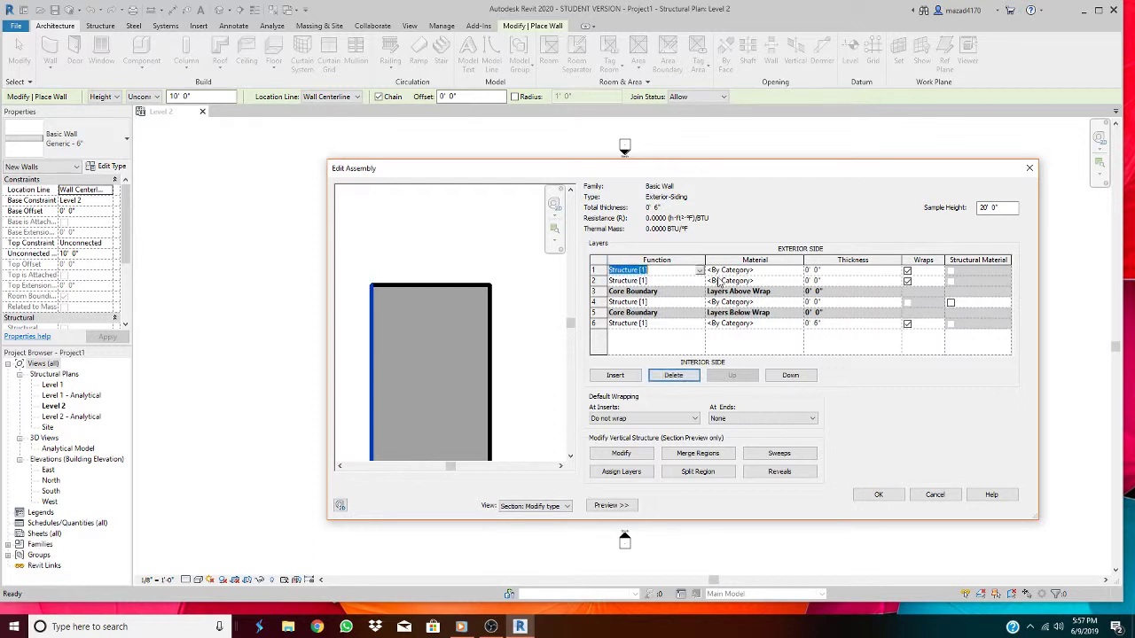
pyautogui.click(701, 270)
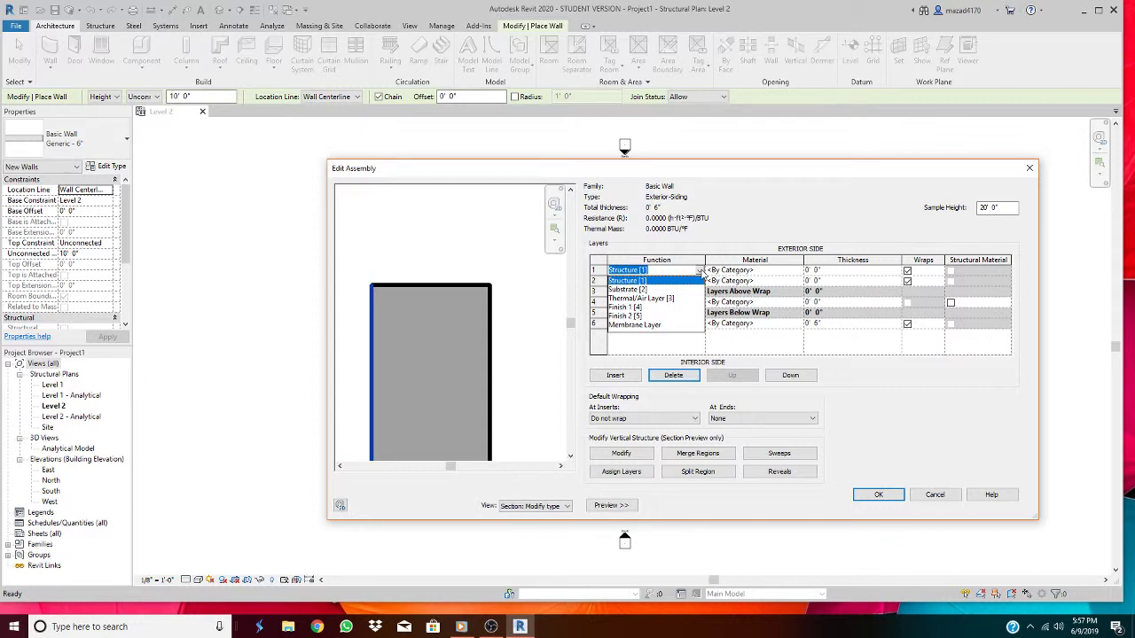
pyautogui.click(637, 307)
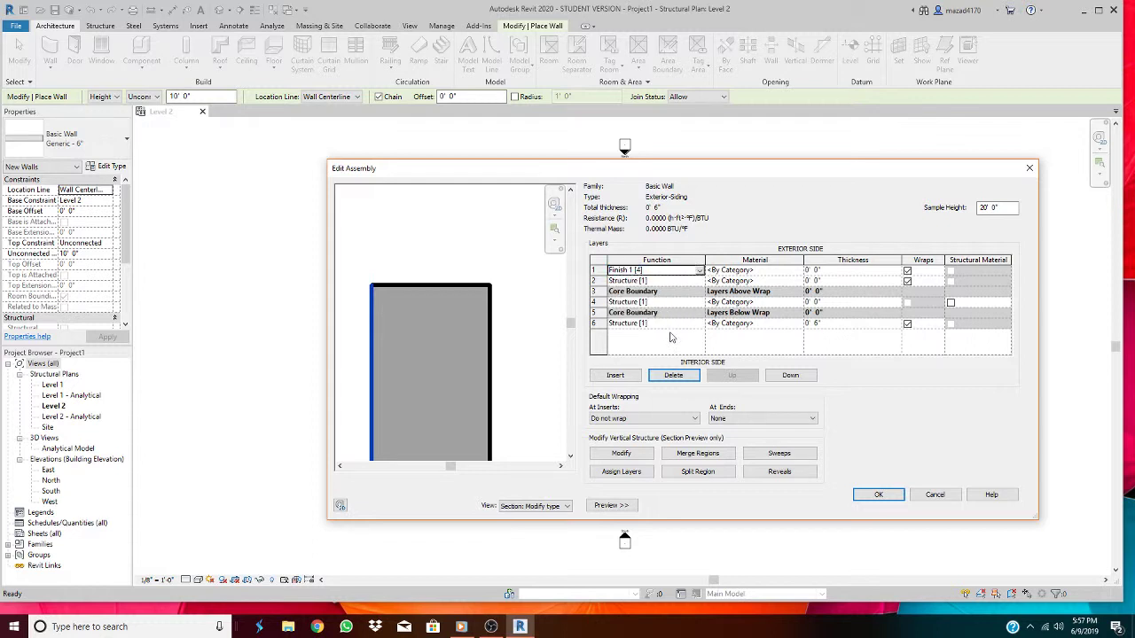
# Step: Set the function of the interior layer, row 6, to Finish 2 [5]
pyautogui.click(660, 324)
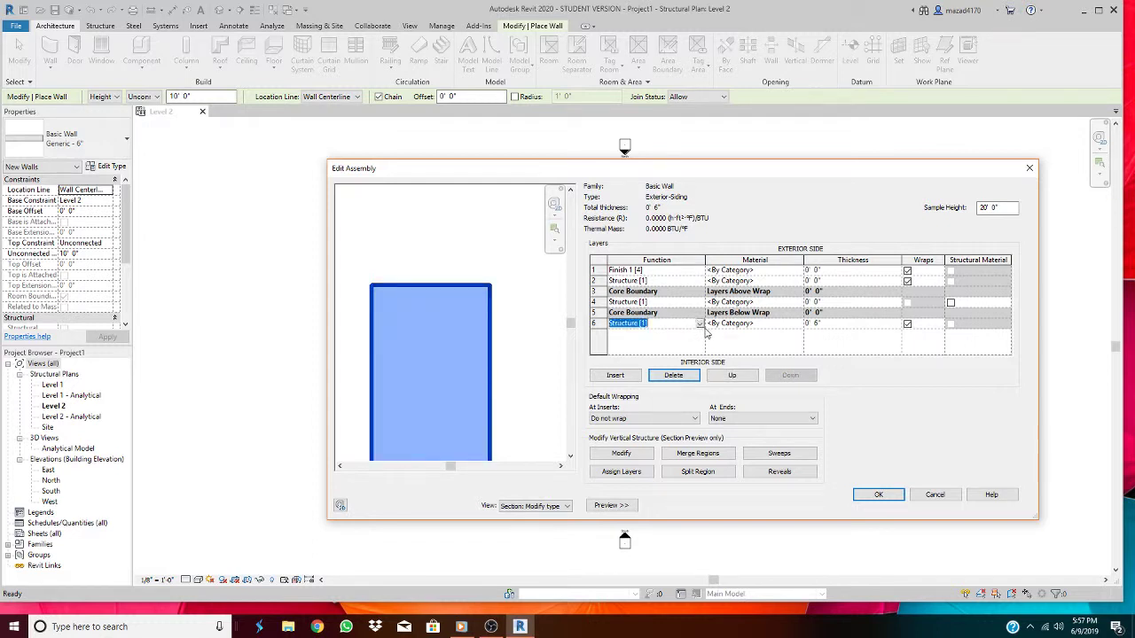
pyautogui.click(699, 325)
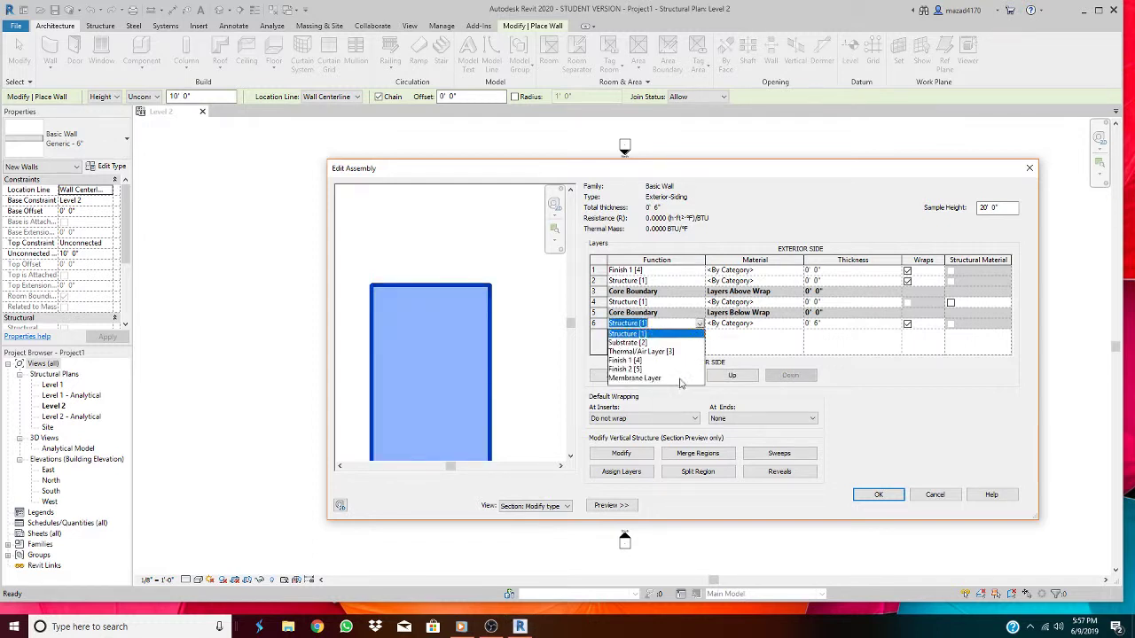
pyautogui.click(631, 369)
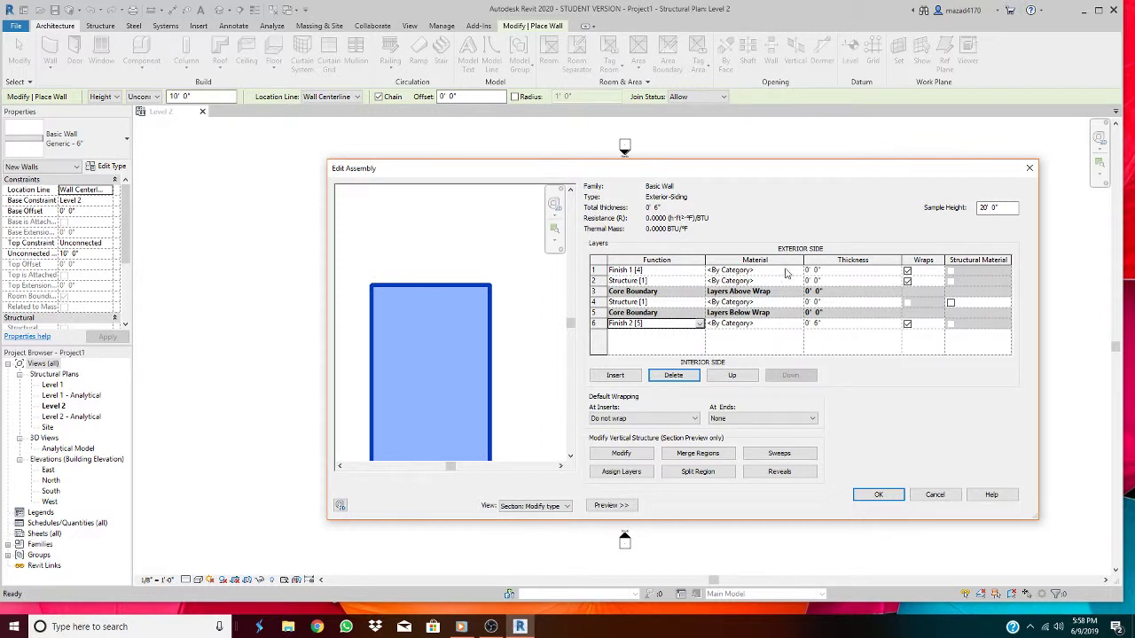
# Step: Set the thickness of the exterior finish layer, row 1, to 1/2" and the structure layer in row 2 to 7/16"
pyautogui.click(842, 271)
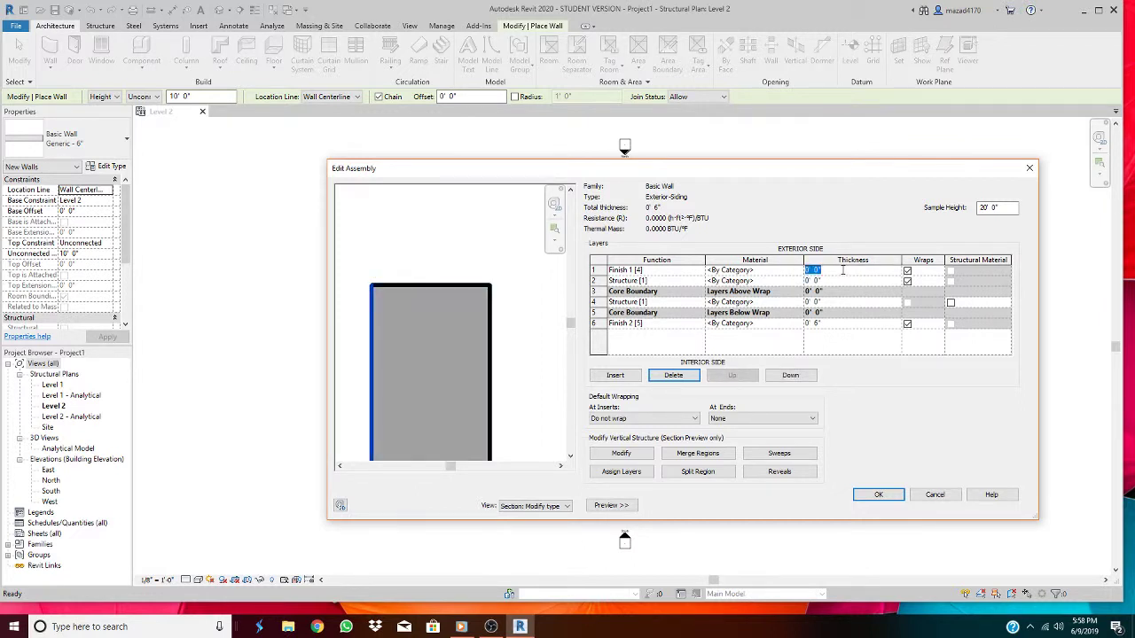
pyautogui.write('1/2')
pyautogui.press('Tab')
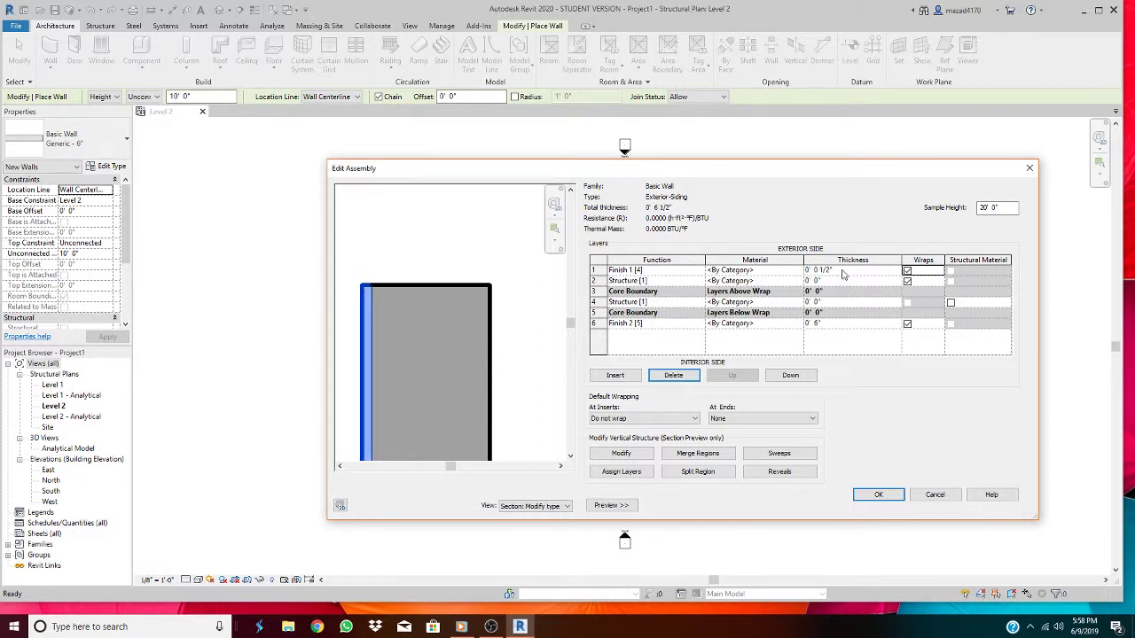
pyautogui.click(838, 282)
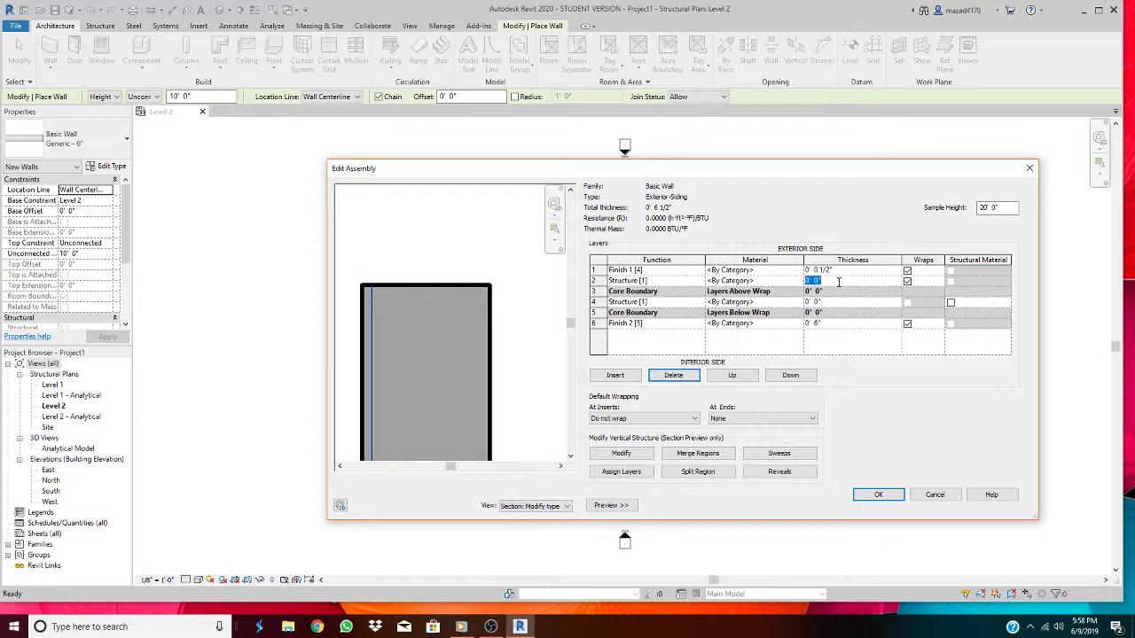
pyautogui.write('1')
pyautogui.write('/16')
pyautogui.press('Tab')
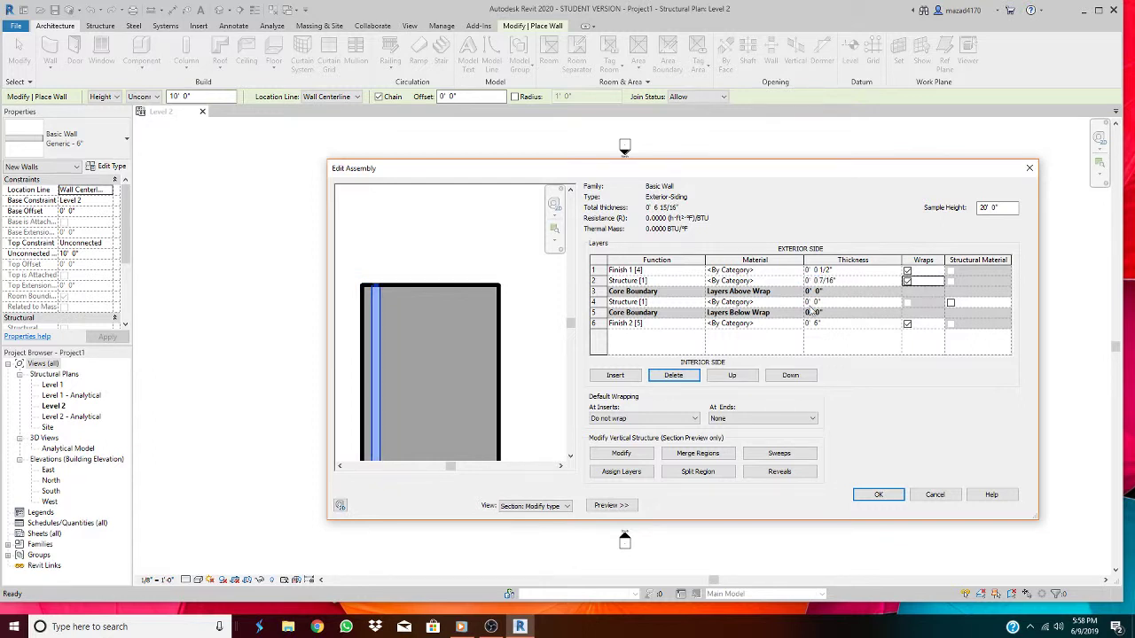
# Step: Set the thickness of the core structure layer, row 4, to 3 1/2" and the interior finish layer, row 6, to 1/2"
pyautogui.click(841, 302)
pyautogui.write('3')
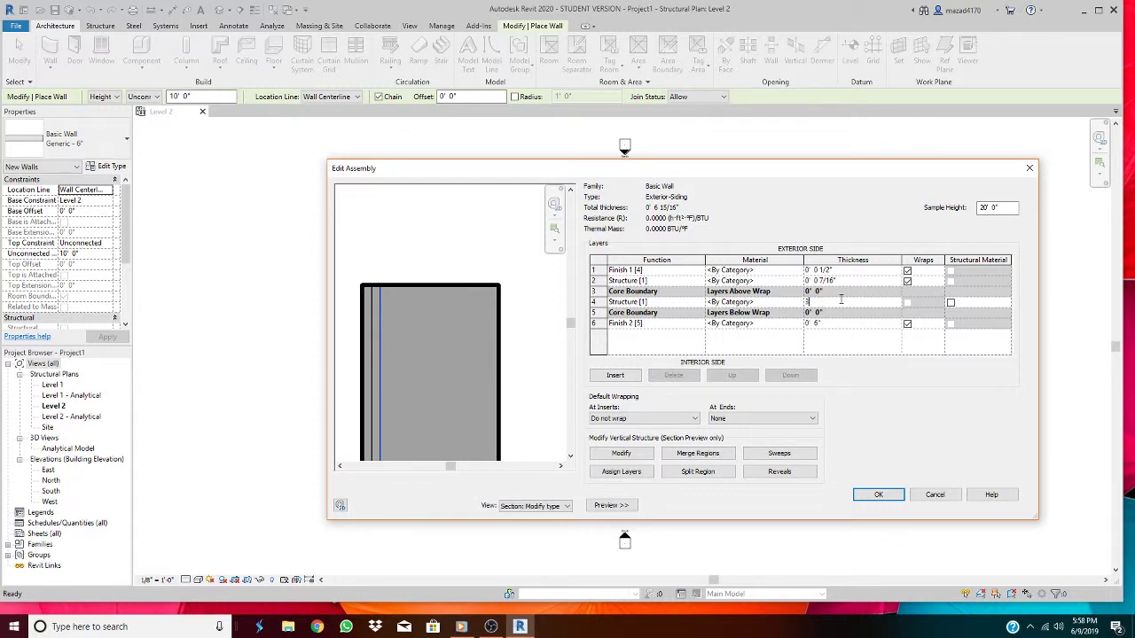
pyautogui.write(' 1/2')
pyautogui.press('Tab')
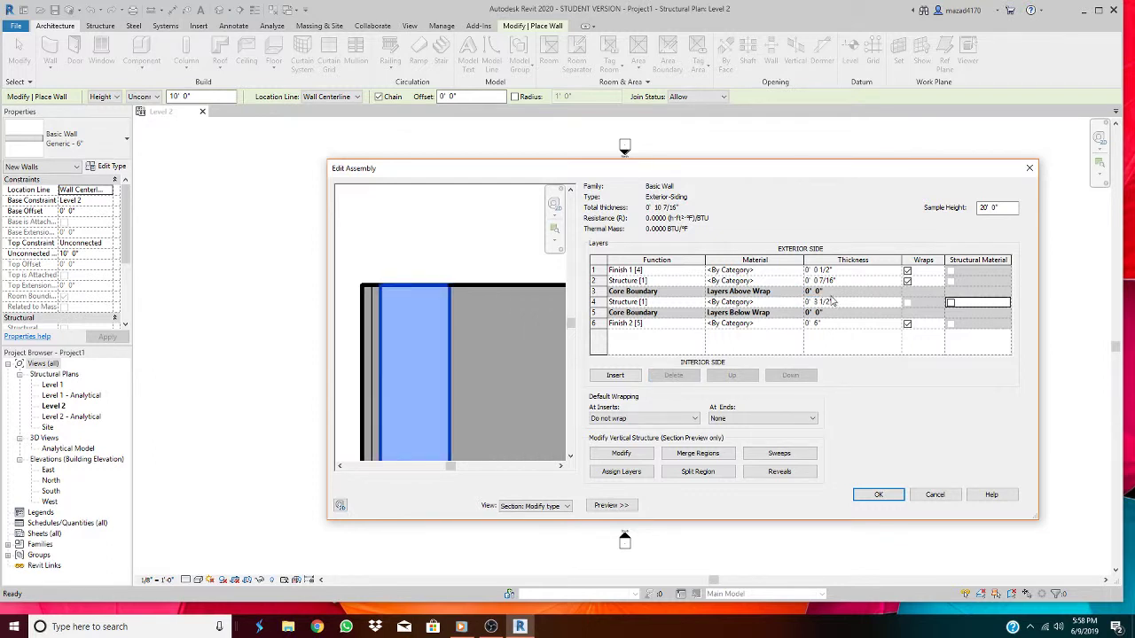
pyautogui.click(830, 323)
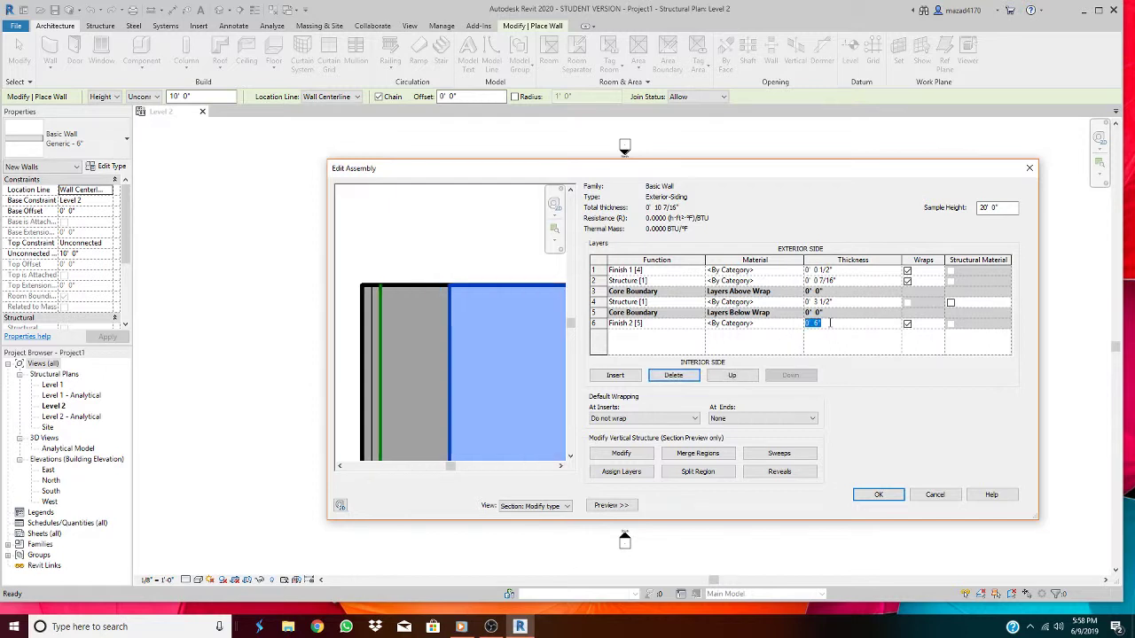
pyautogui.write('1/2')
pyautogui.press('Tab')
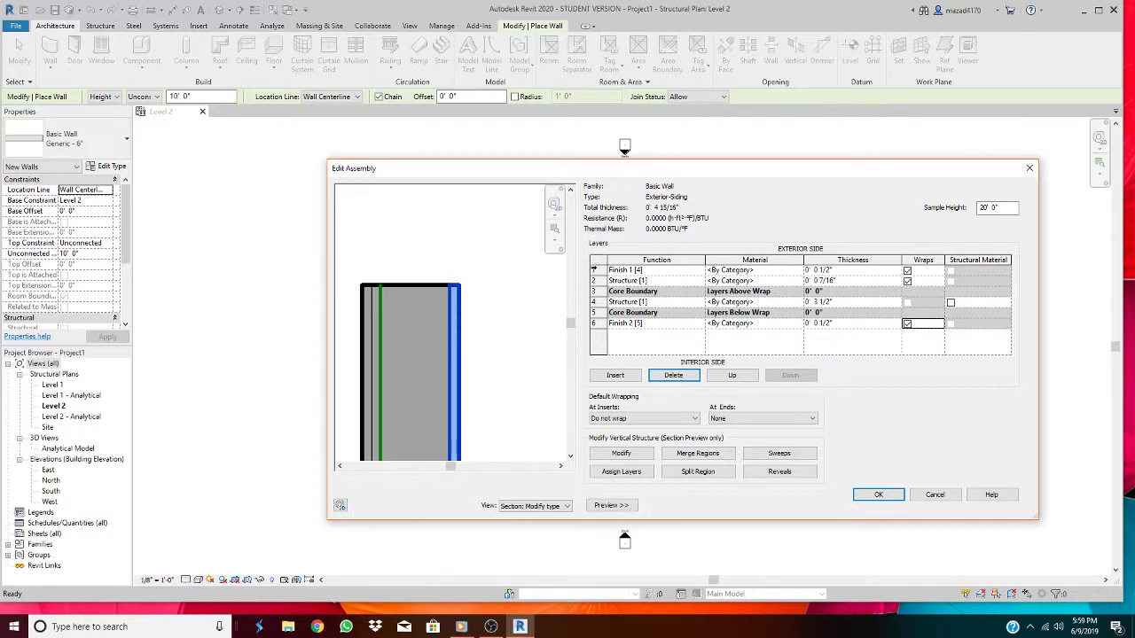
# Step: Select layers 1, 2, 4 and 6 in turn to examine each one's location in the wall section preview
pyautogui.click(595, 270)
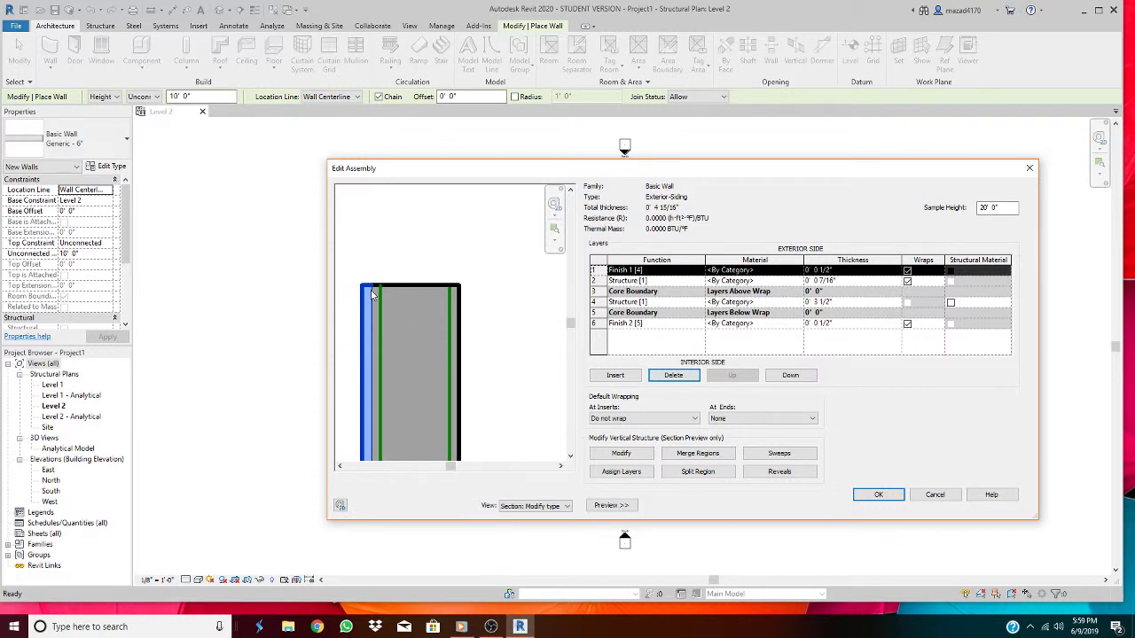
pyautogui.scroll(1, 346, 266)
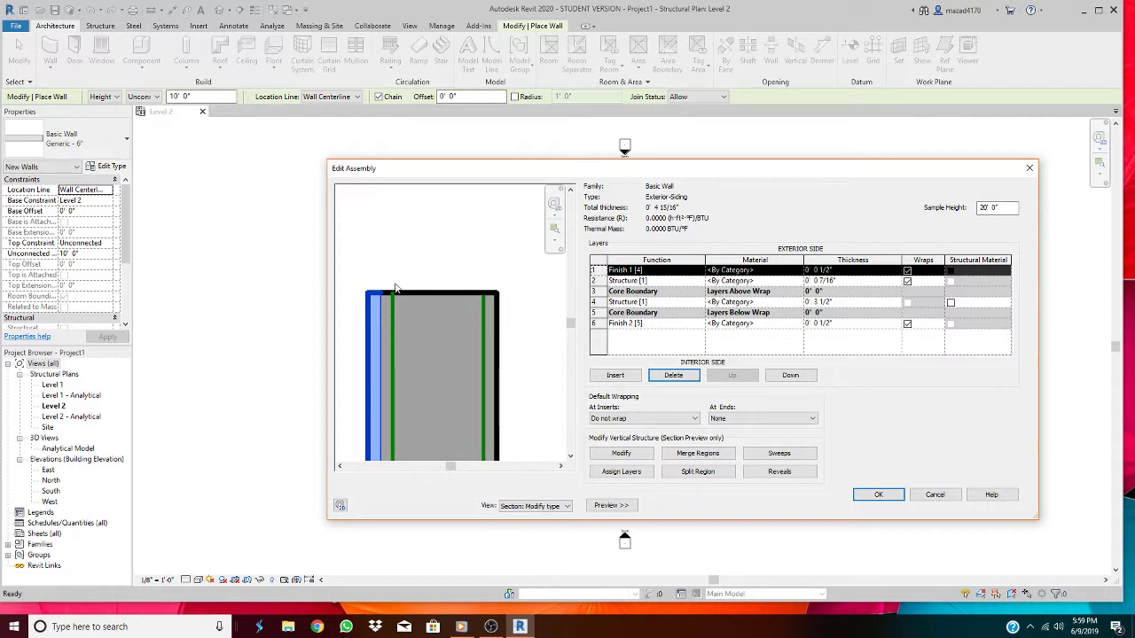
pyautogui.click(602, 277)
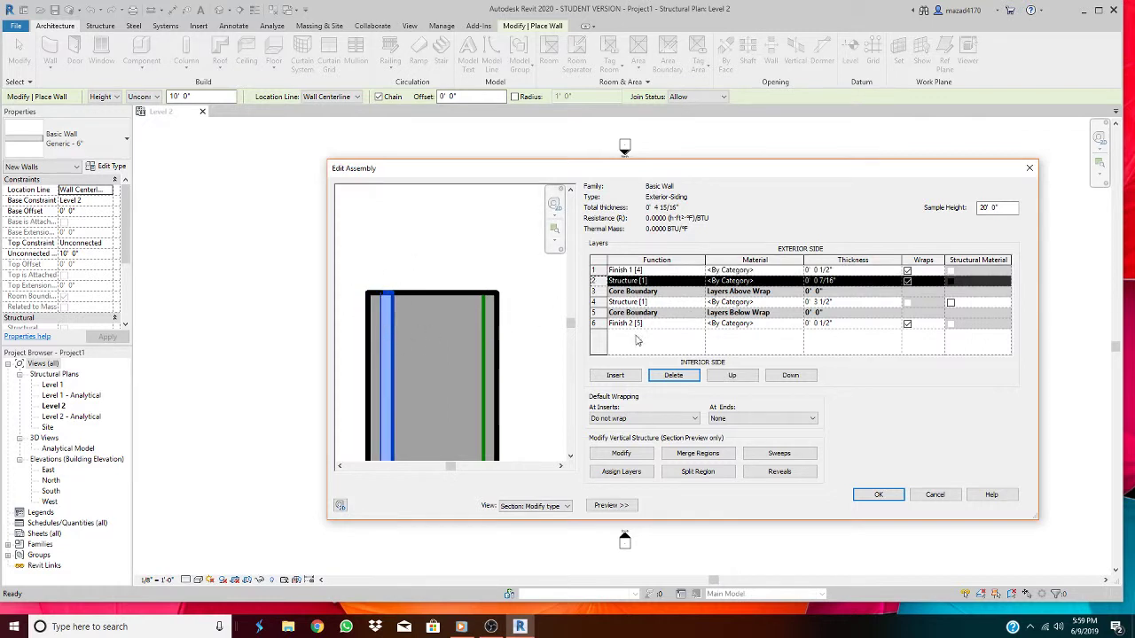
pyautogui.click(480, 306)
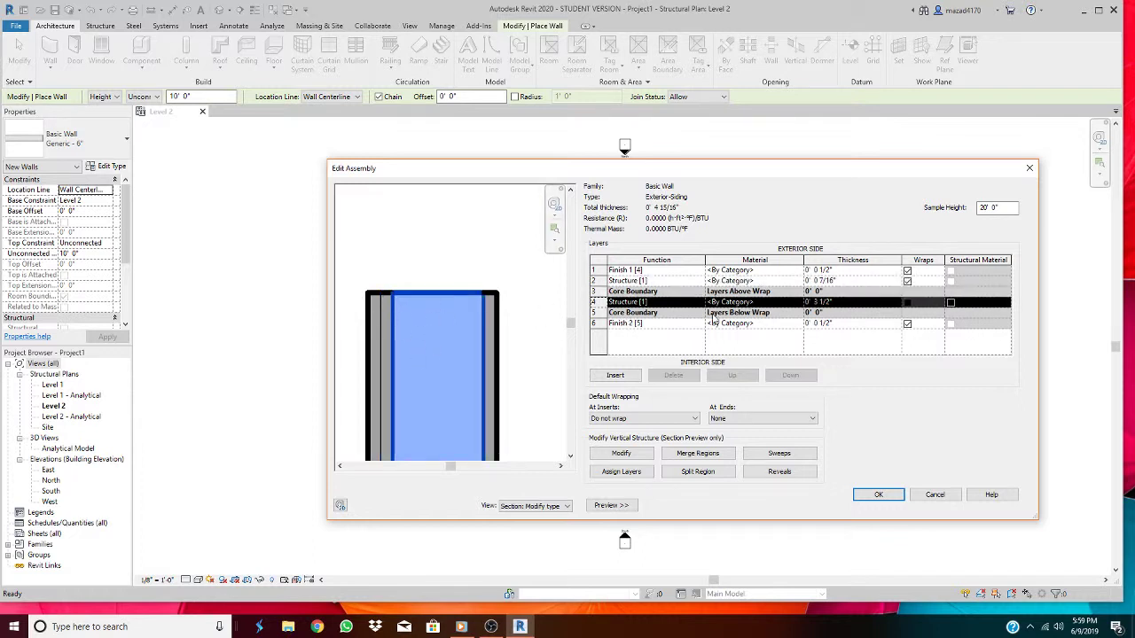
pyautogui.click(596, 323)
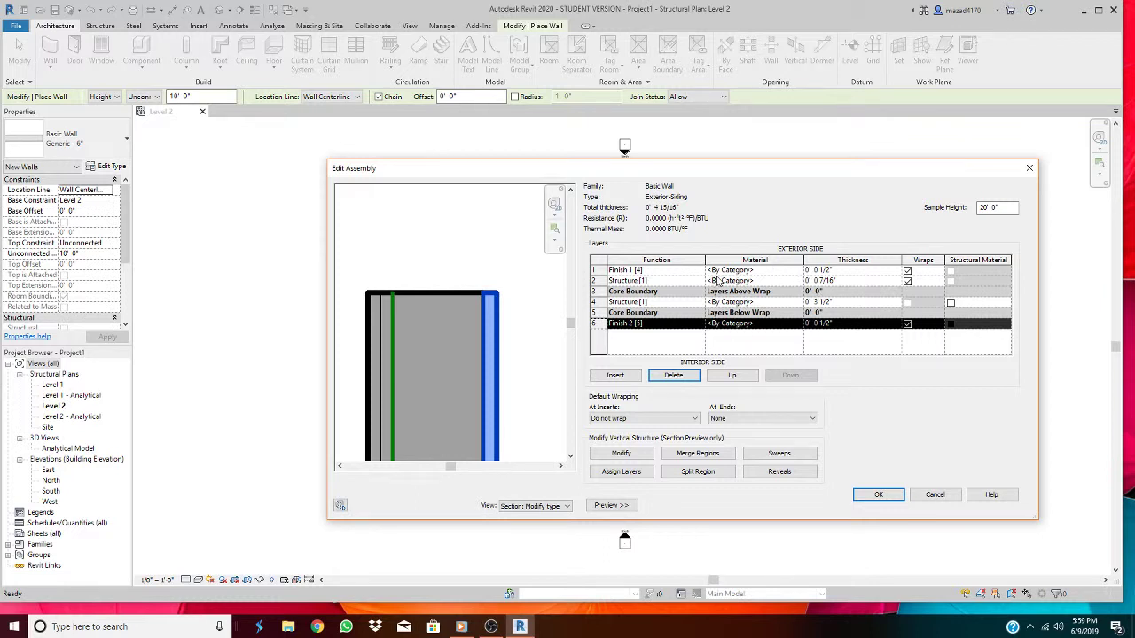
# Step: Open the material selection for the row 1 finish layer and search the materials for "siding" and "vy"
pyautogui.click(772, 271)
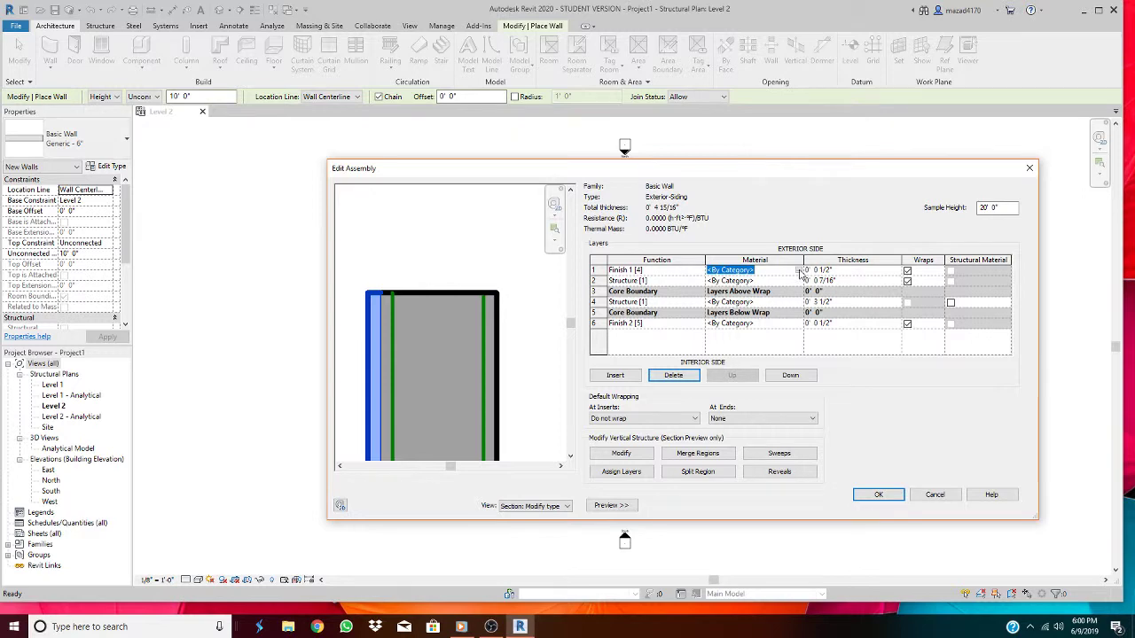
pyautogui.click(799, 271)
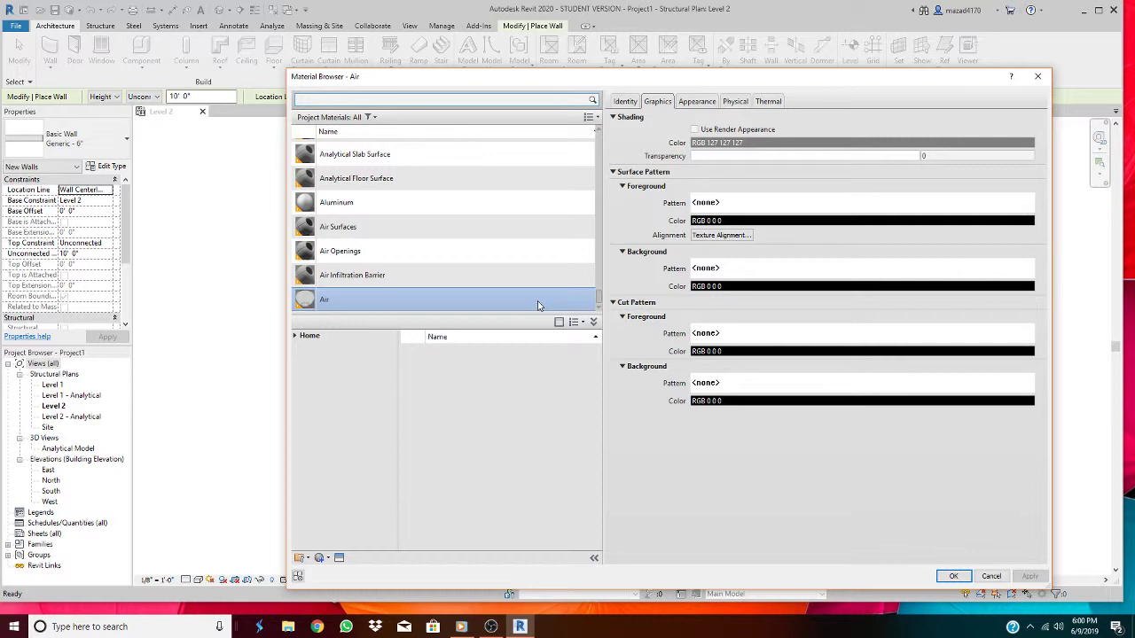
pyautogui.scroll(1, 522, 241)
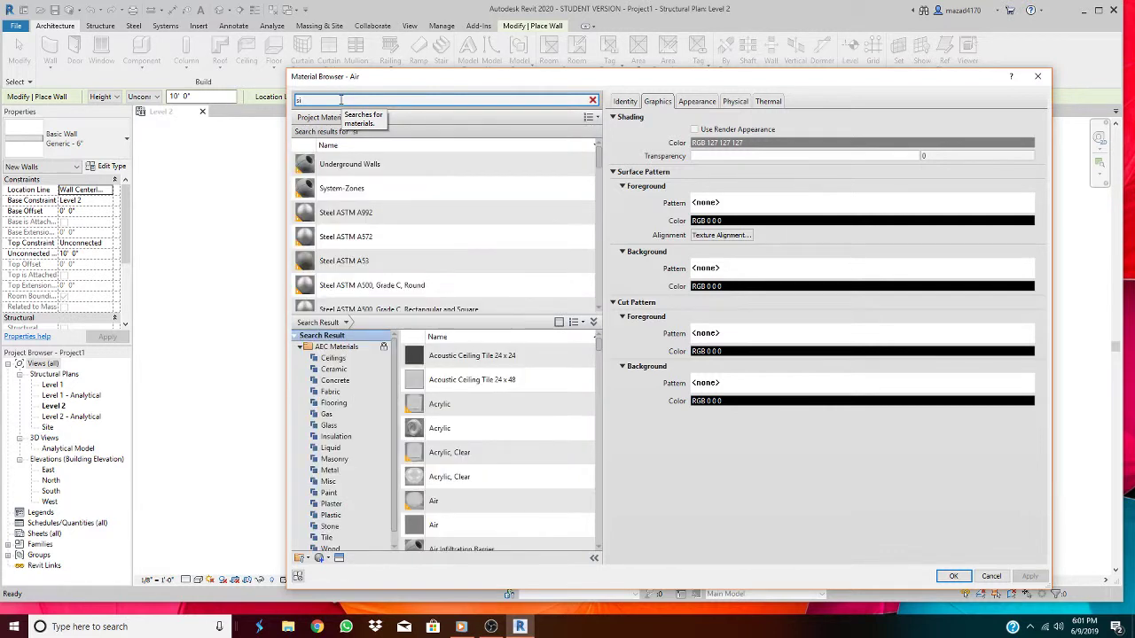
pyautogui.write('ding')
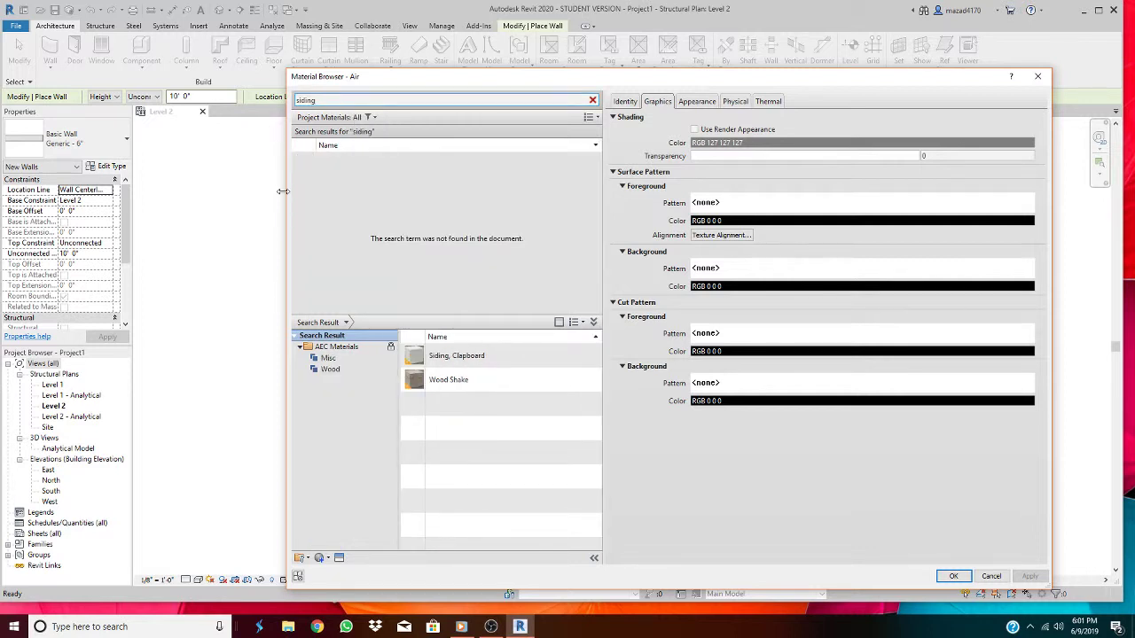
pyautogui.press('BackSpace')
pyautogui.press('BackSpace')
pyautogui.press('BackSpace')
pyautogui.press('BackSpace')
pyautogui.press('BackSpace')
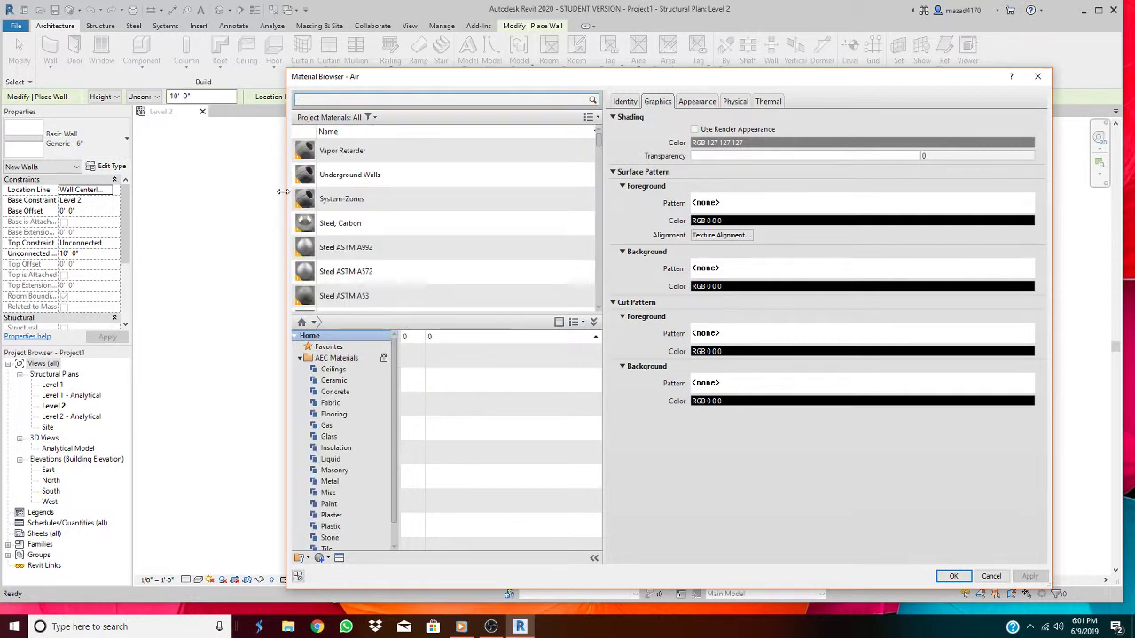
pyautogui.write('vy')
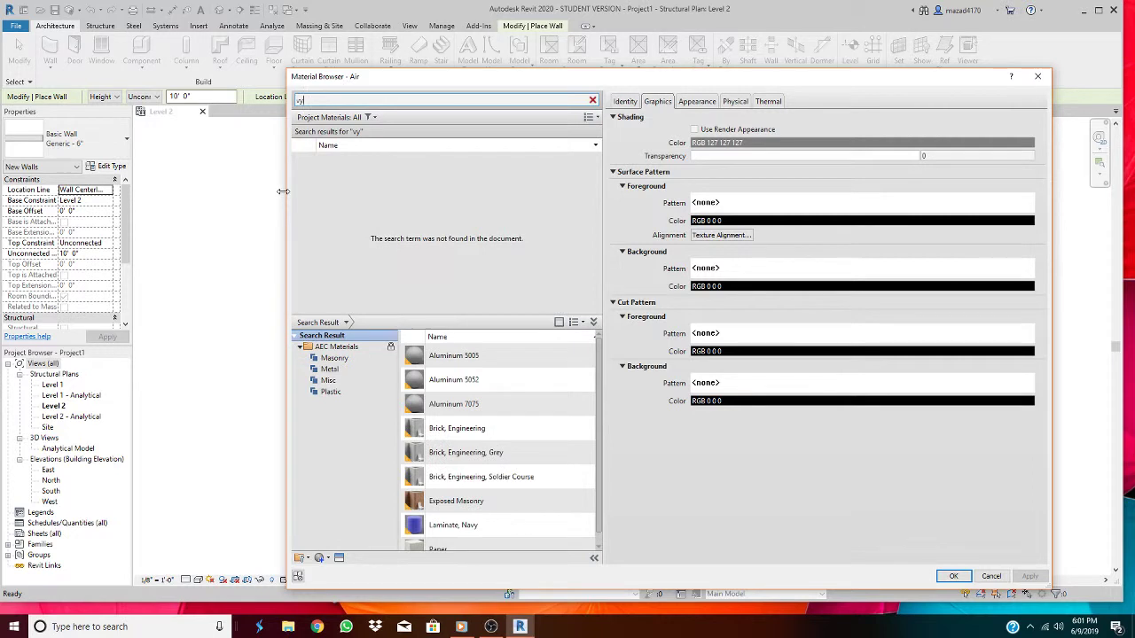
pyautogui.press('BackSpace')
pyautogui.press('BackSpace')
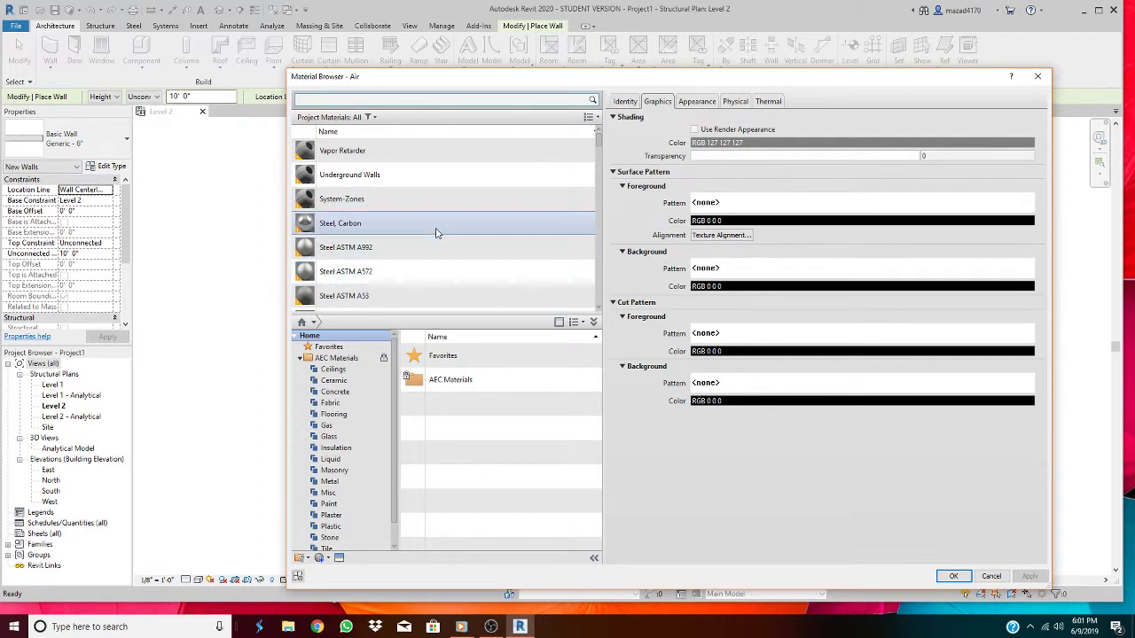
# Step: Rename the Air material in the project materials as Vinyl Siding
pyautogui.scroll(-3, 435, 232)
pyautogui.scroll(-15, 436, 233)
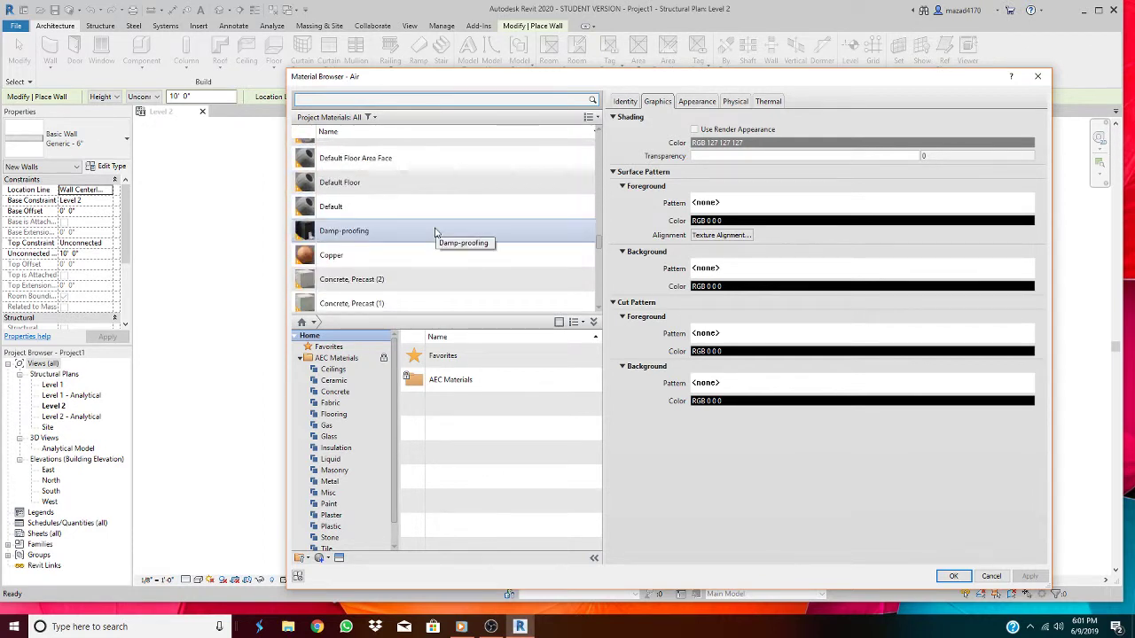
pyautogui.scroll(-3, 436, 232)
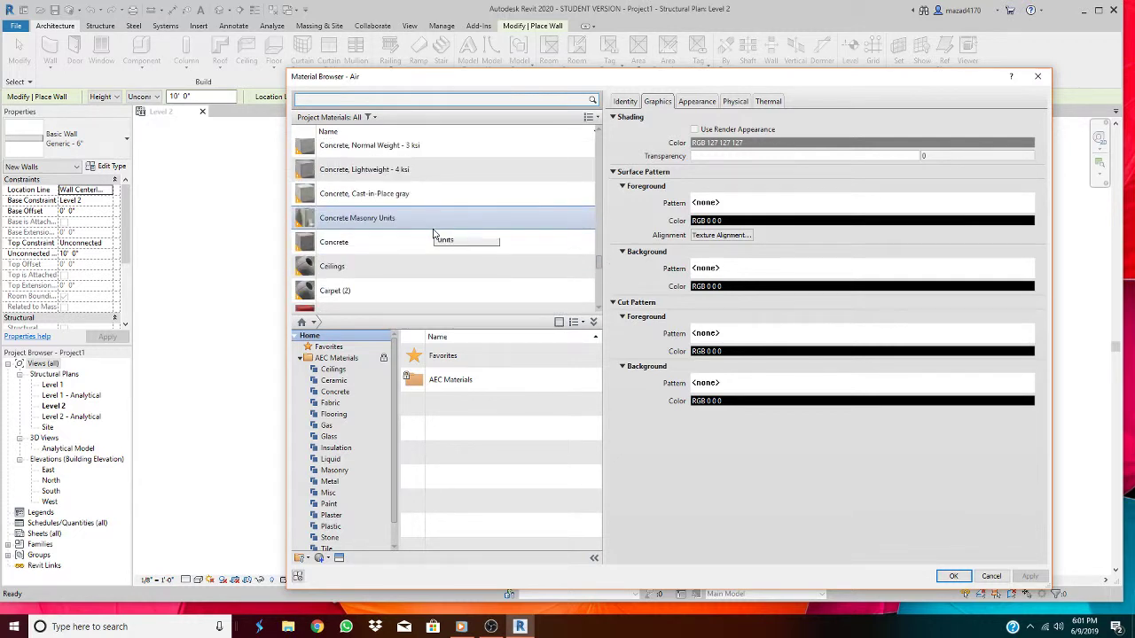
pyautogui.scroll(-5, 436, 233)
pyautogui.click(364, 304)
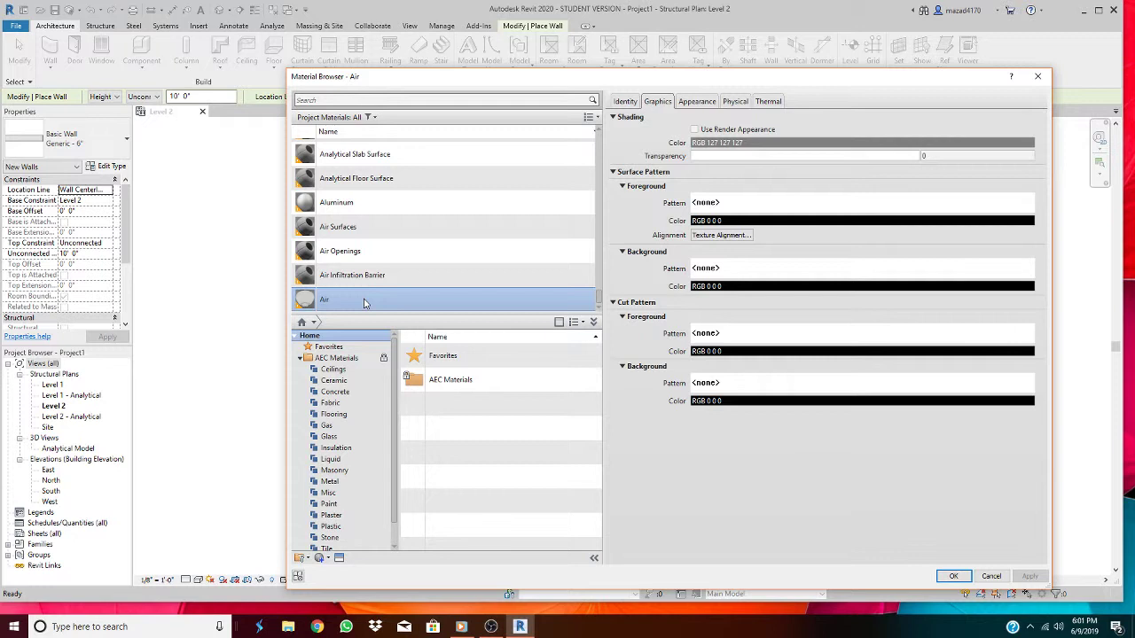
pyautogui.rightClick(368, 303)
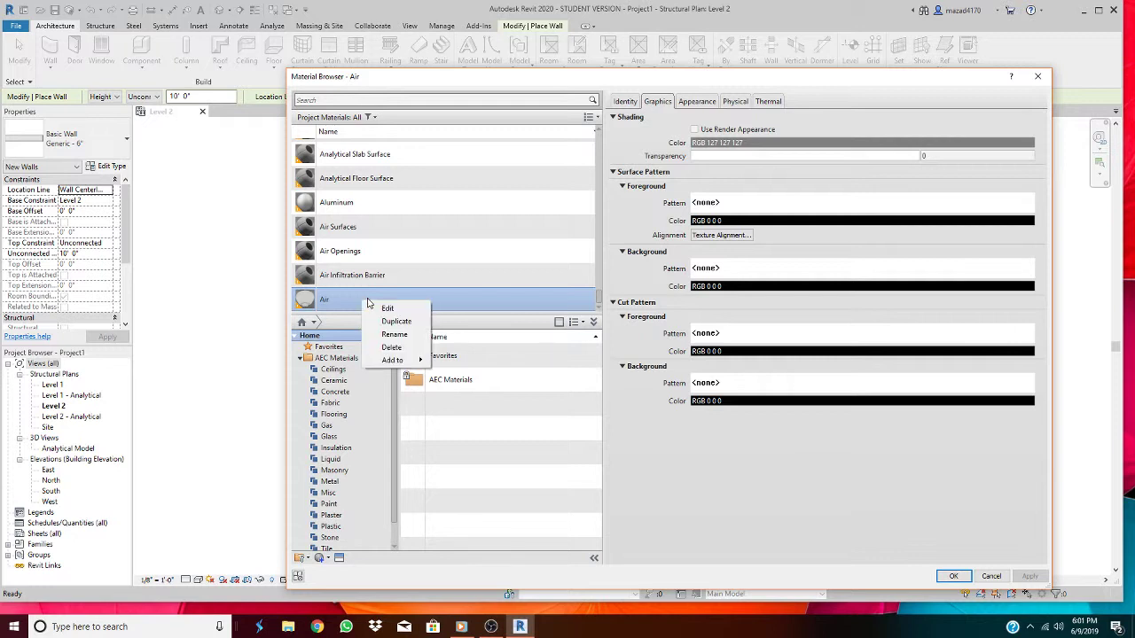
pyautogui.rightClick(347, 300)
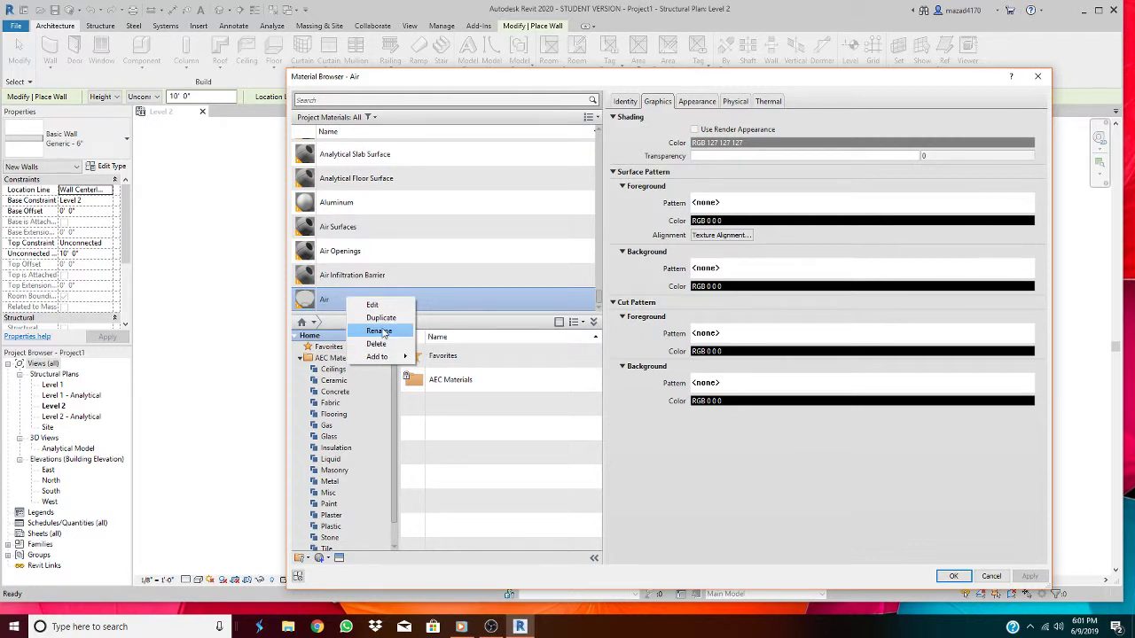
pyautogui.click(380, 331)
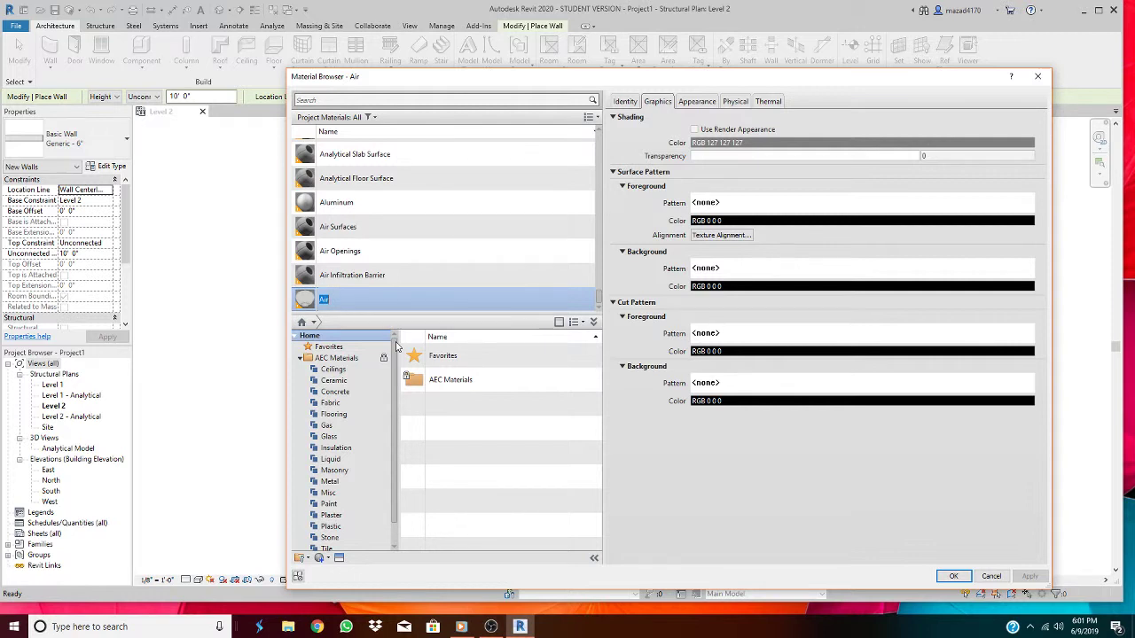
pyautogui.write('Vinyl Siding')
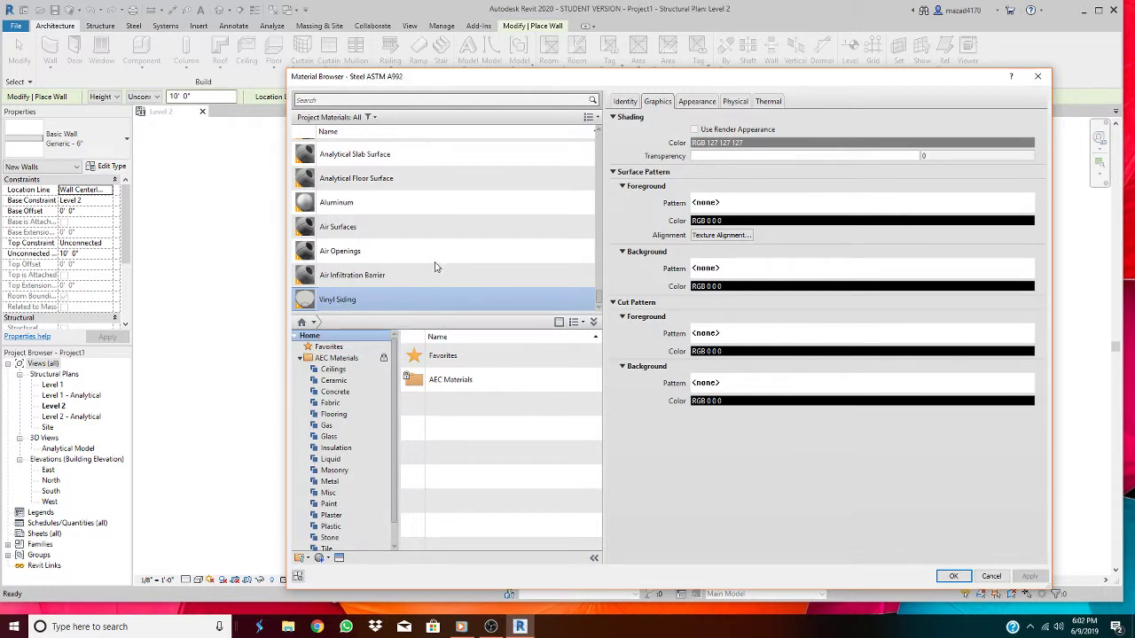
# Step: Find the Vinyl Siding material by searching for "vi" and assign it to the exterior finish layer, row 1
pyautogui.click(348, 100)
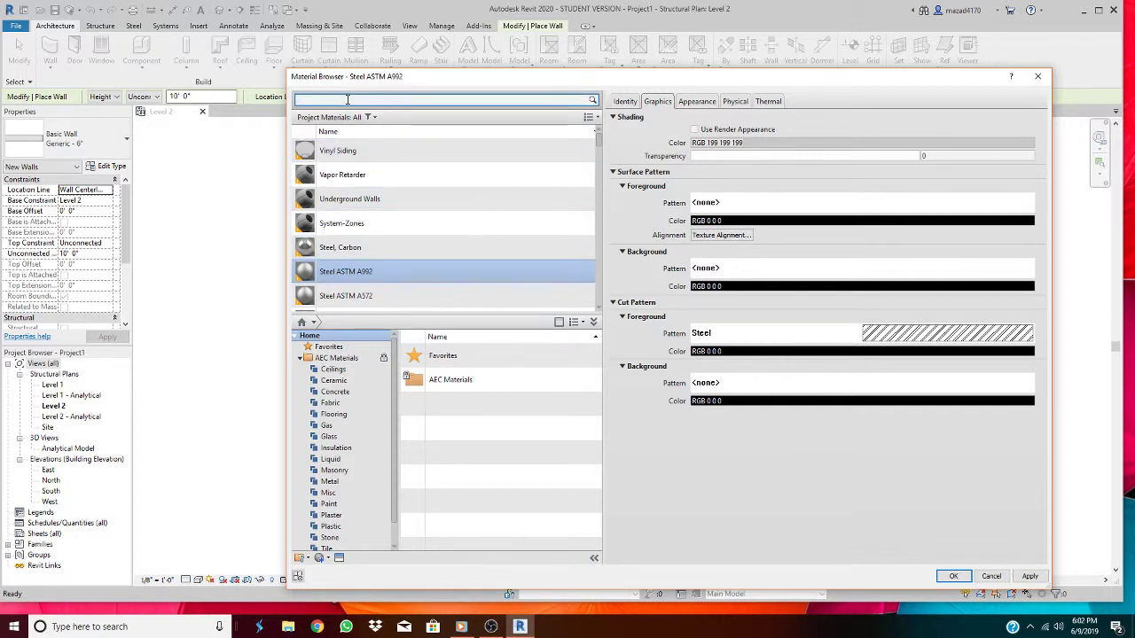
pyautogui.write('vi')
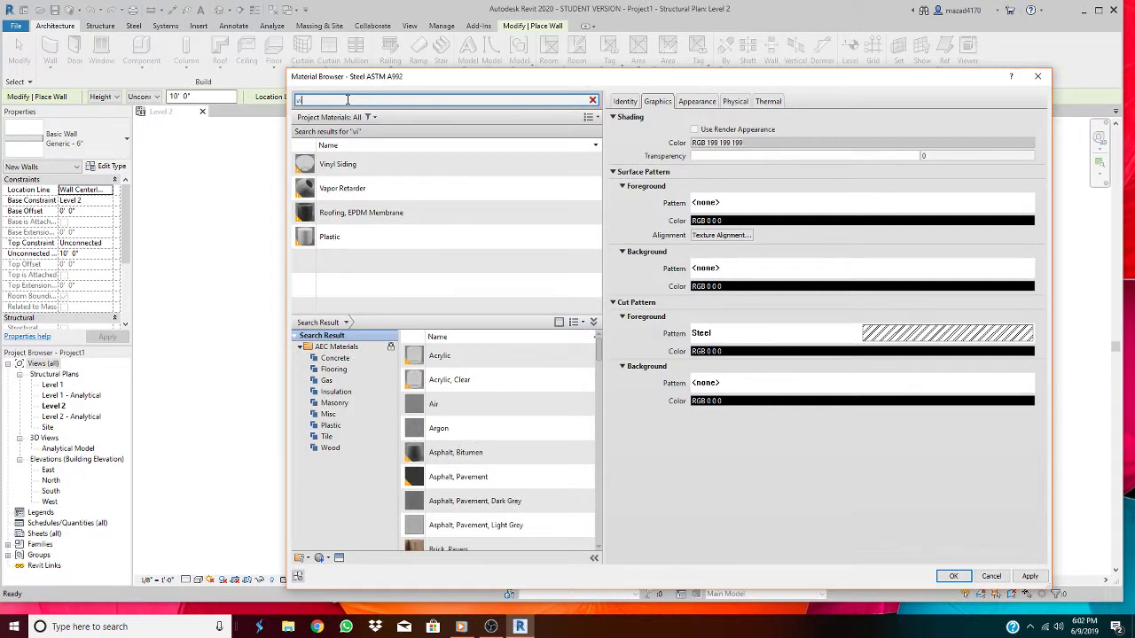
pyautogui.click(332, 164)
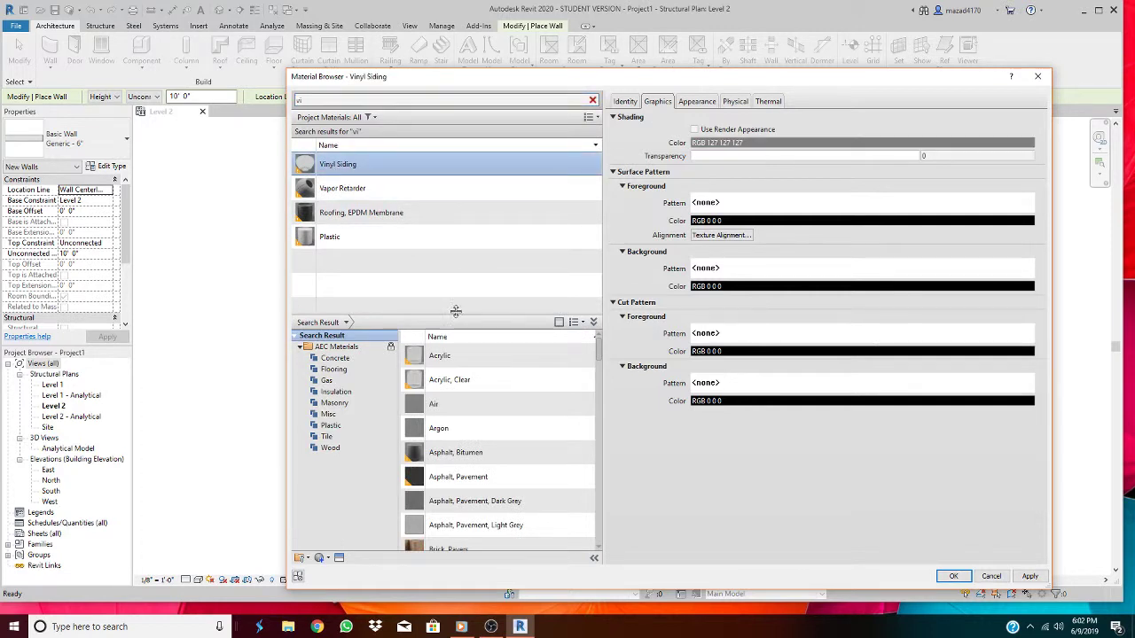
pyautogui.doubleClick(346, 171)
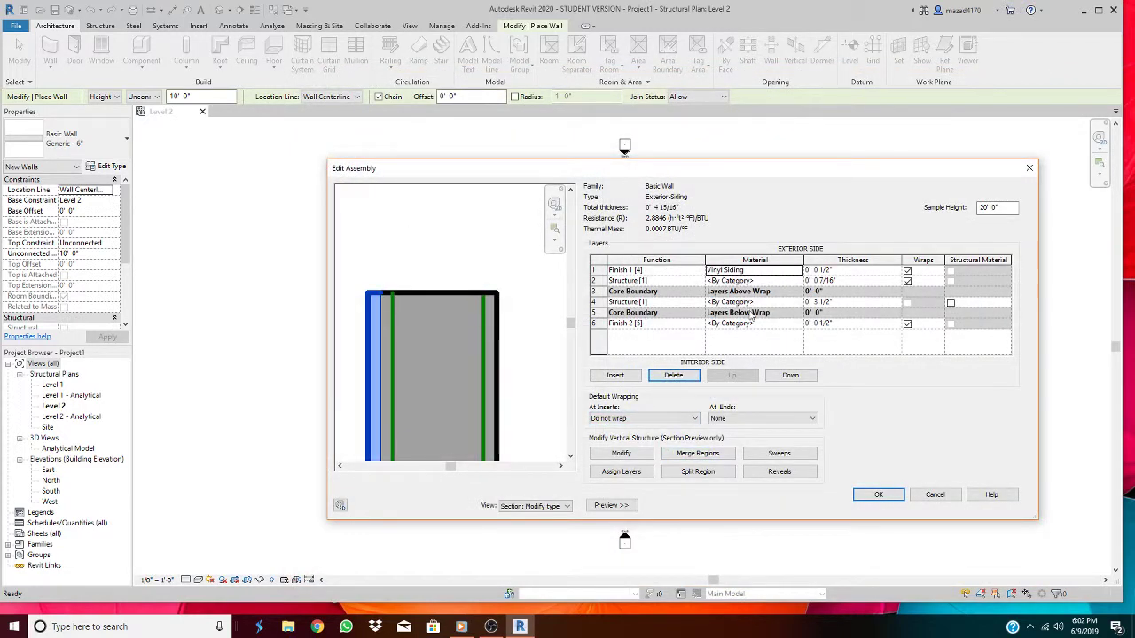
# Step: Find the Plywood, Sheathing material by searching for "pl" and assign it to the structure layer in row 2
pyautogui.click(798, 282)
pyautogui.click(800, 281)
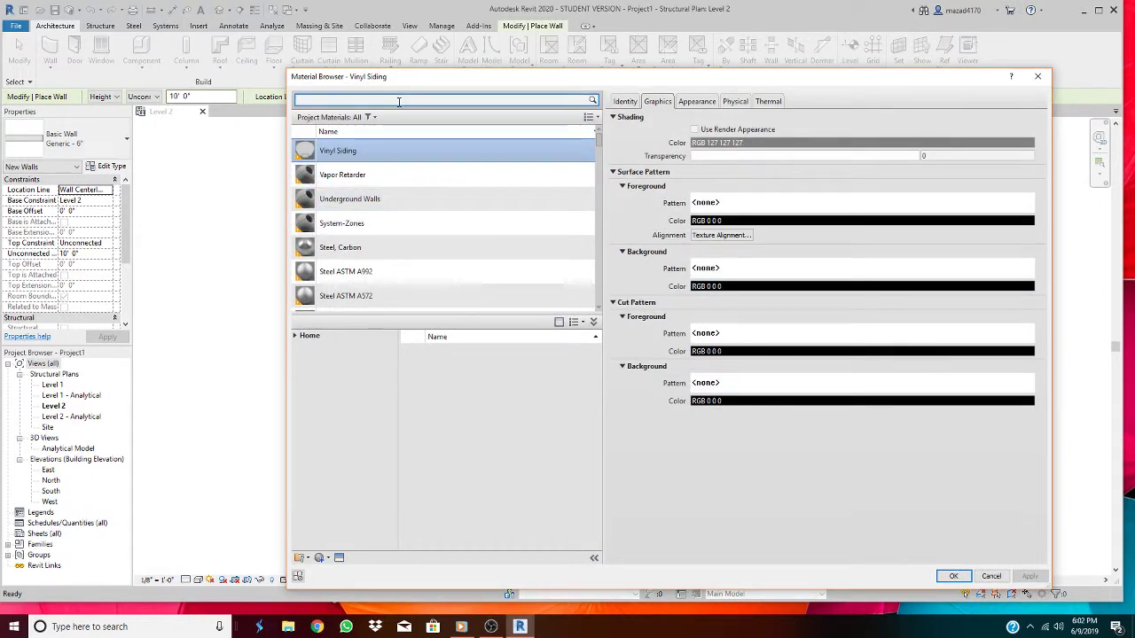
pyautogui.click(400, 102)
pyautogui.write('poly')
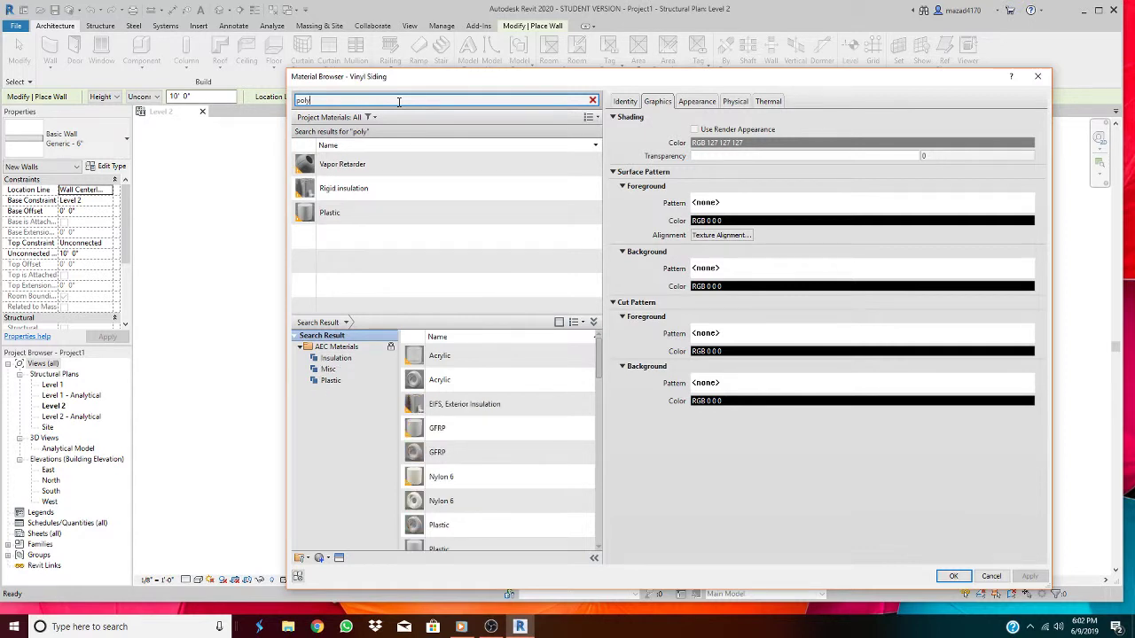
pyautogui.press('BackSpace')
pyautogui.press('BackSpace')
pyautogui.press('BackSpace')
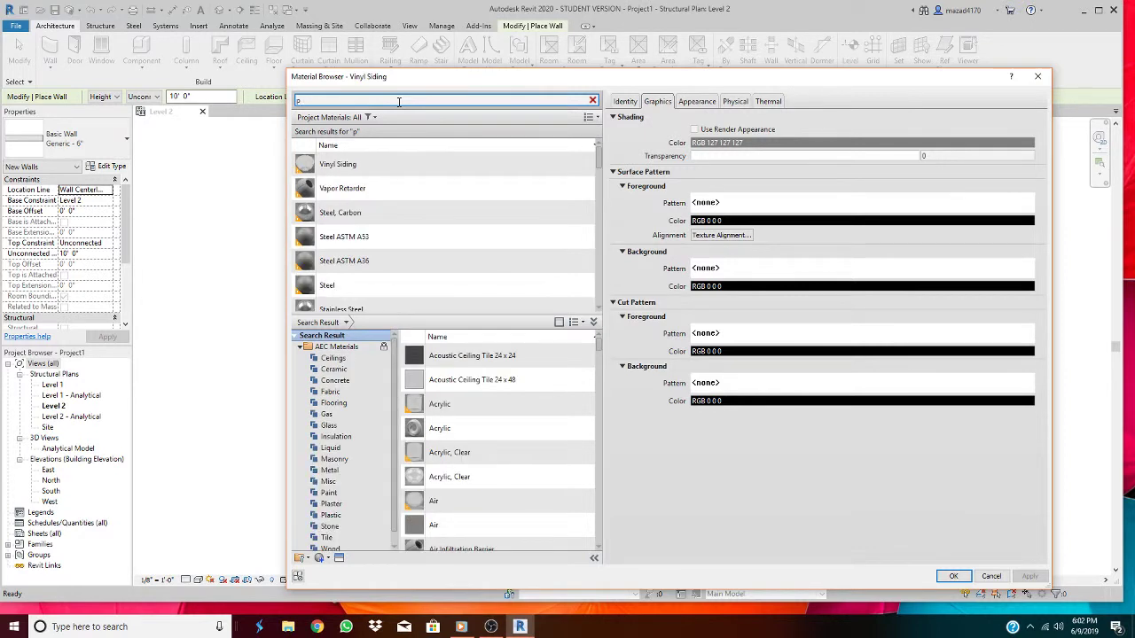
pyautogui.write('l')
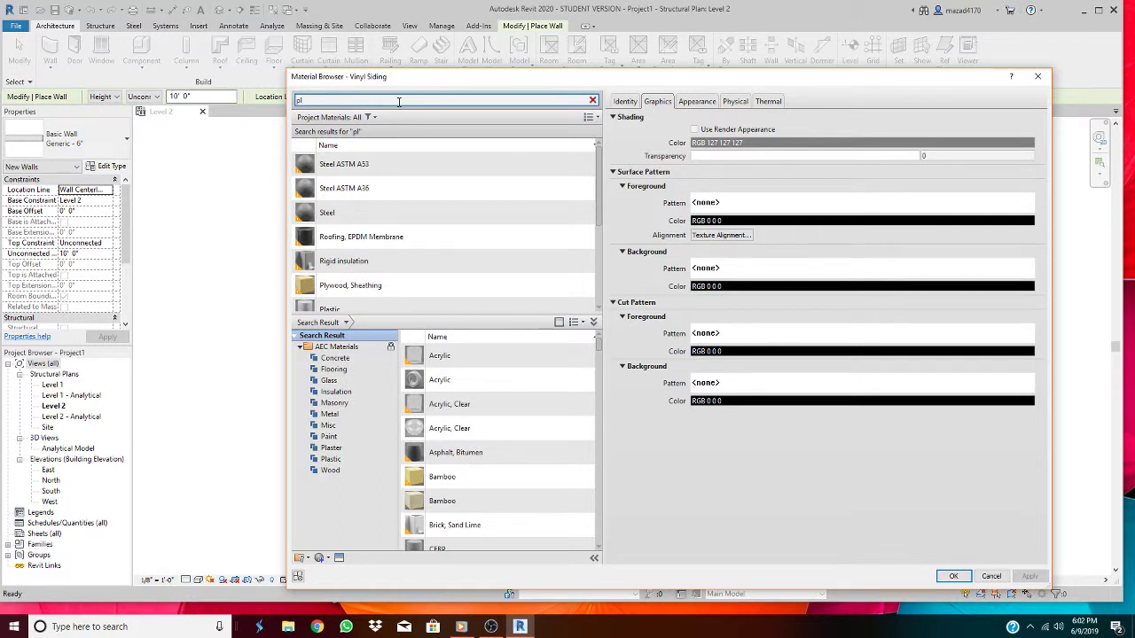
pyautogui.scroll(-1, 390, 281)
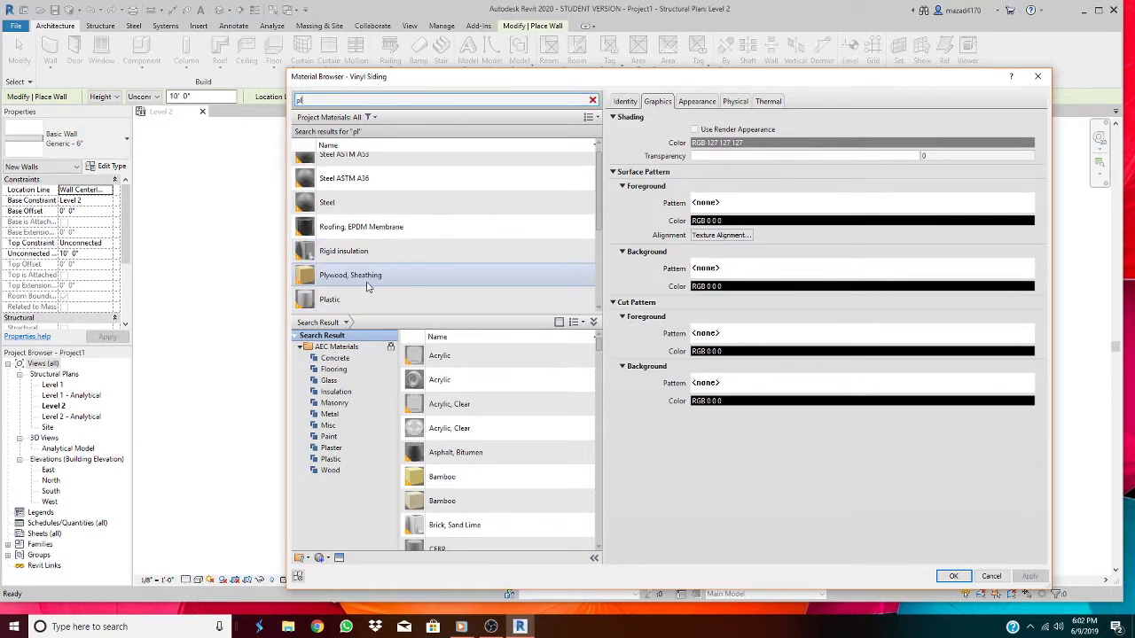
pyautogui.click(358, 280)
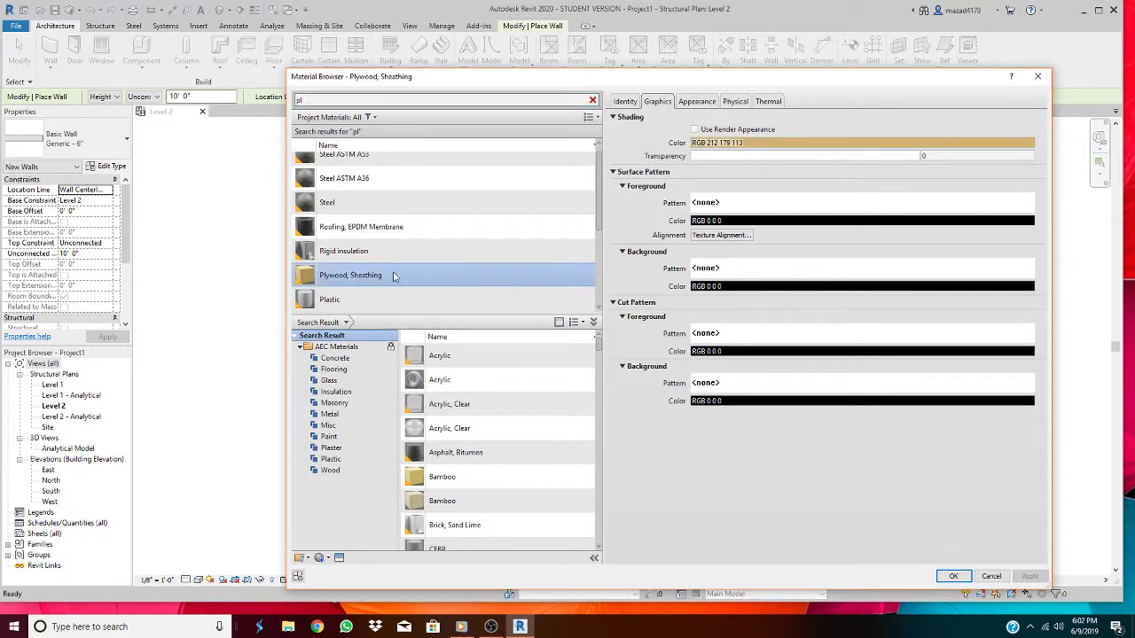
pyautogui.press('Return')
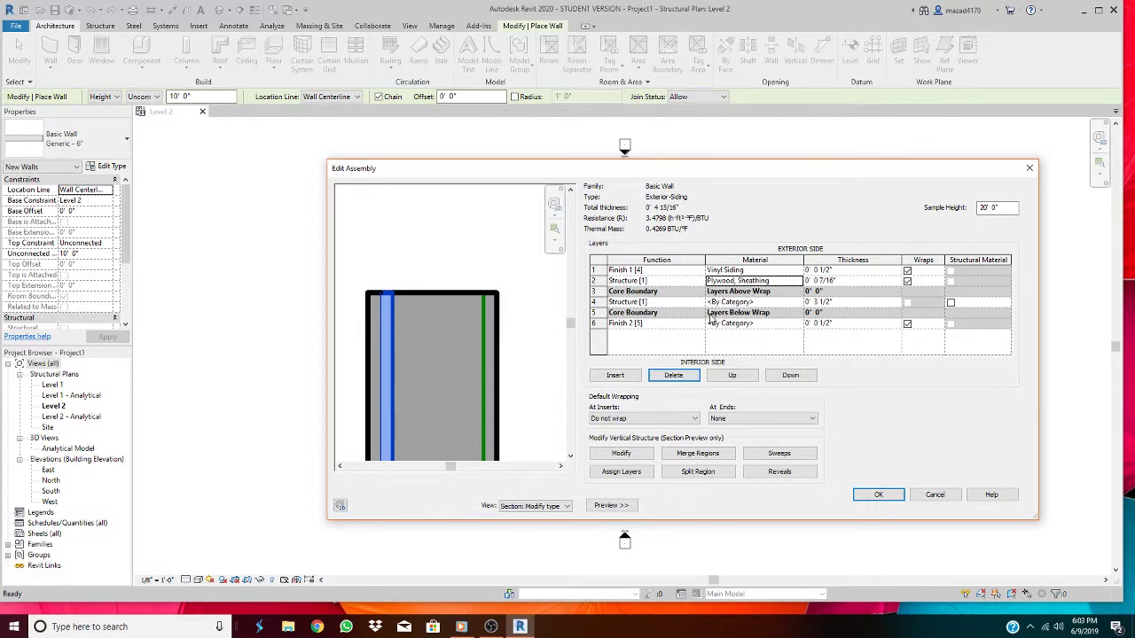
# Step: Search the materials for "stu" and assign Metal Stud Layer to the core structure layer in row 4
pyautogui.click(797, 303)
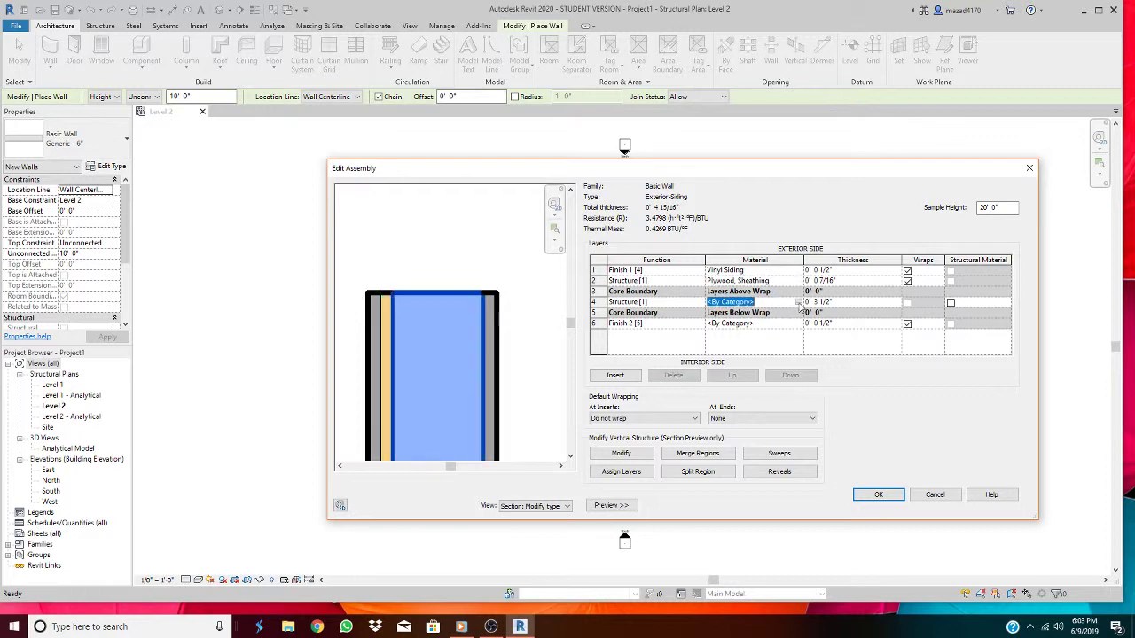
pyautogui.click(798, 303)
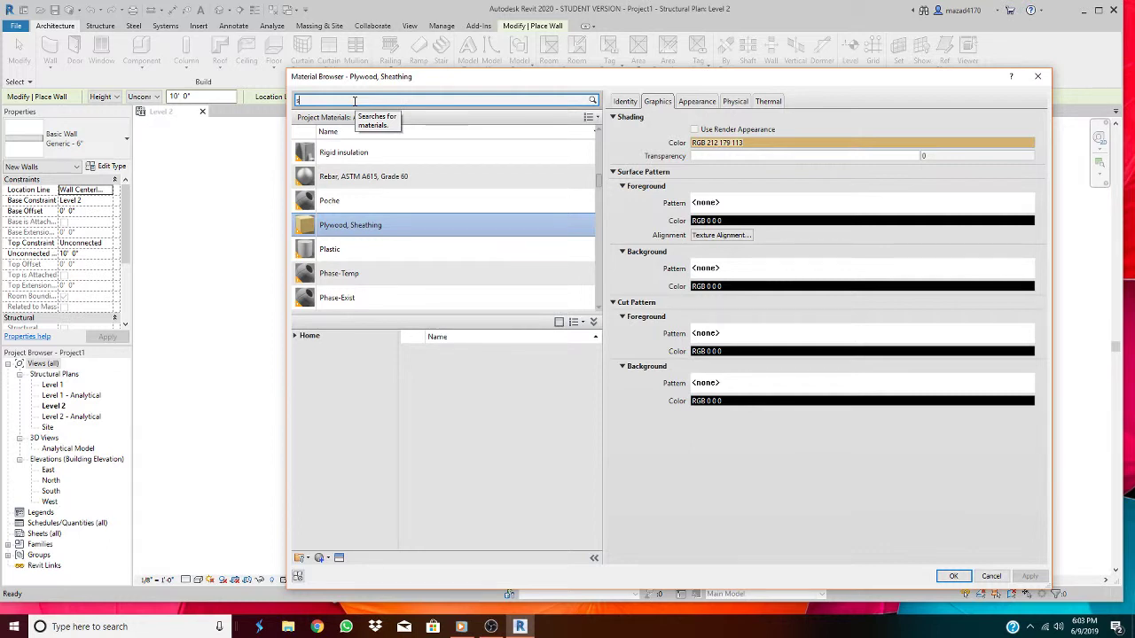
pyautogui.write('u')
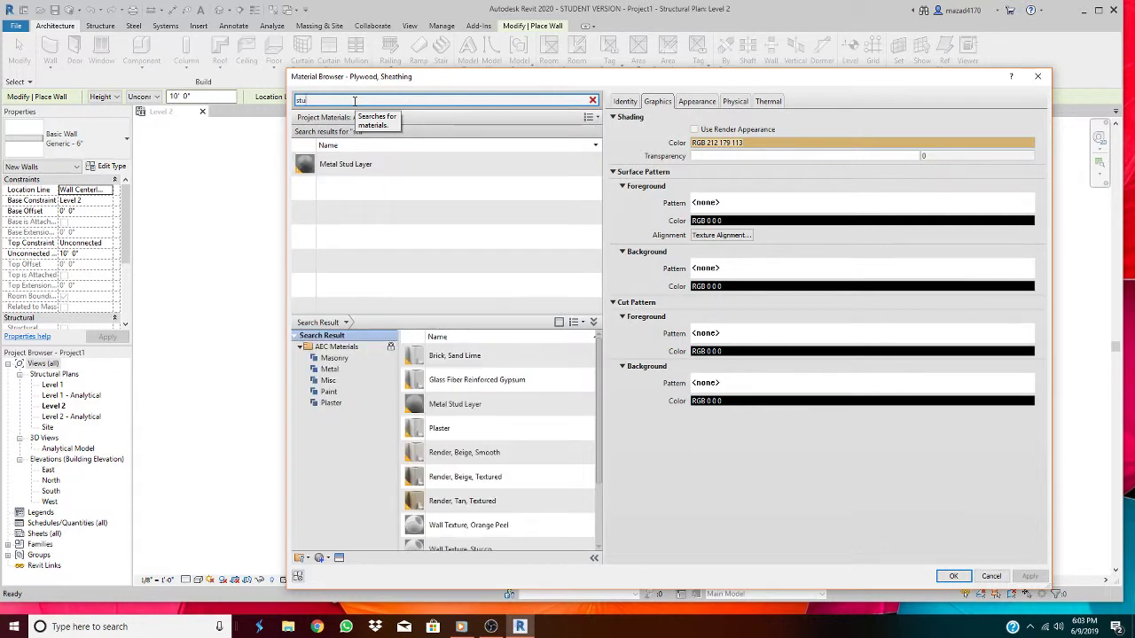
pyautogui.click(346, 170)
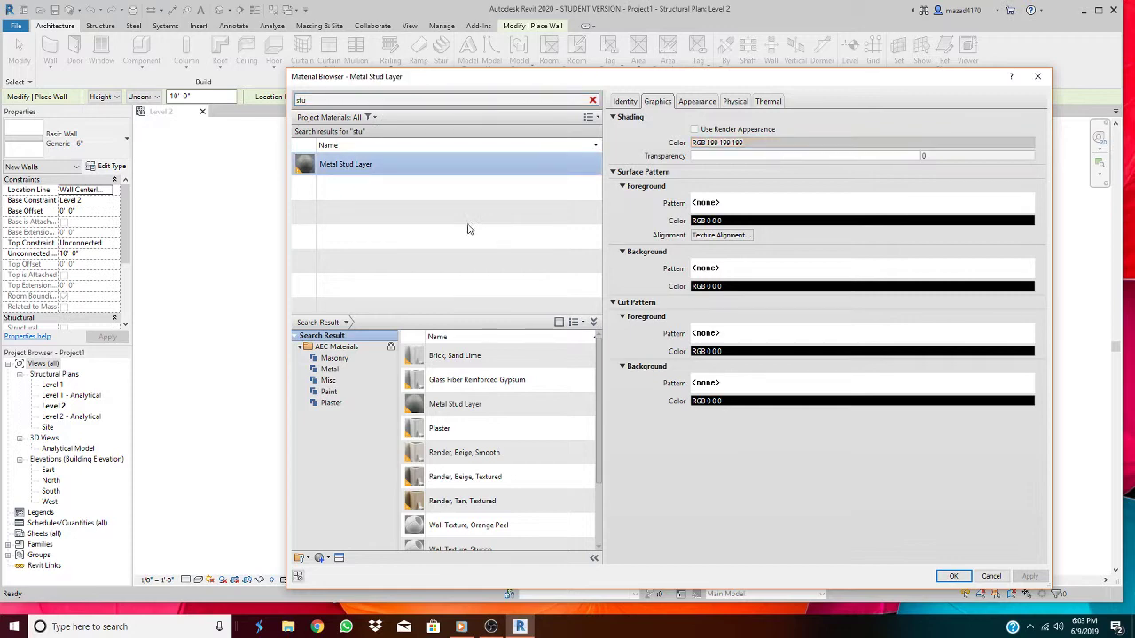
pyautogui.doubleClick(352, 171)
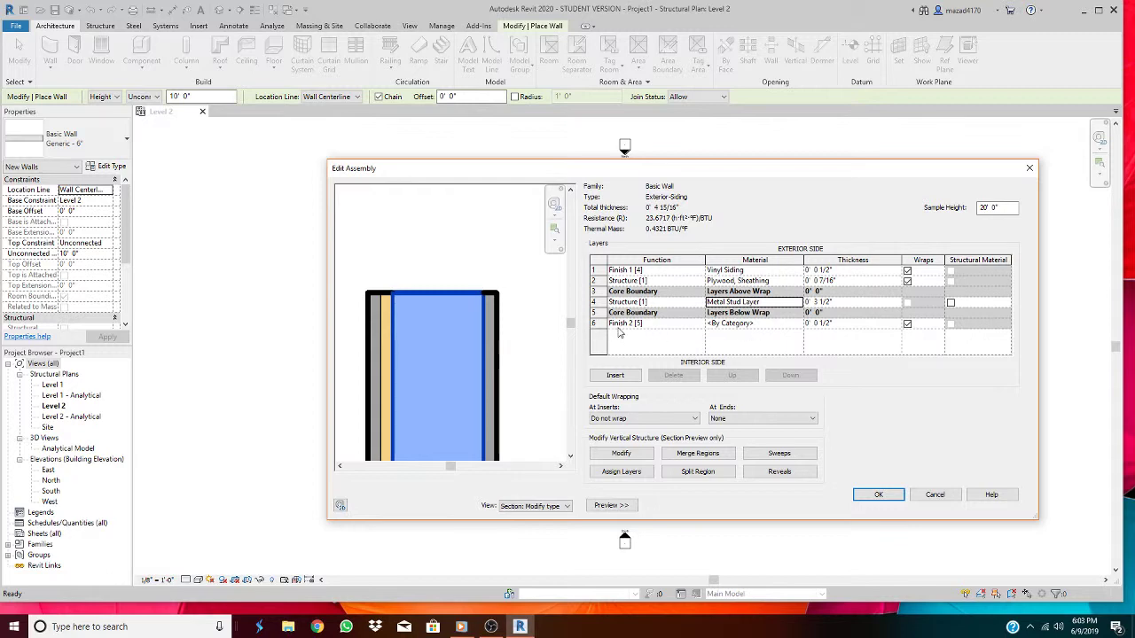
# Step: Search the materials for "gy" and assign Gypsum Wall Board to the interior Finish 2 layer in row 6
pyautogui.click(773, 323)
pyautogui.click(799, 323)
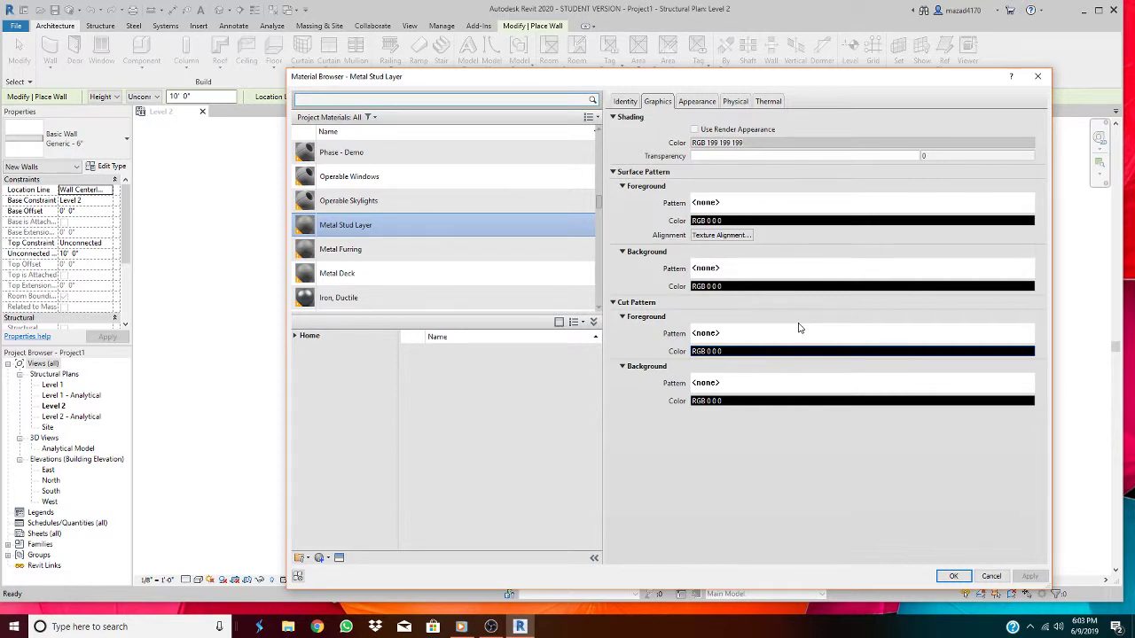
pyautogui.scroll(1, 438, 192)
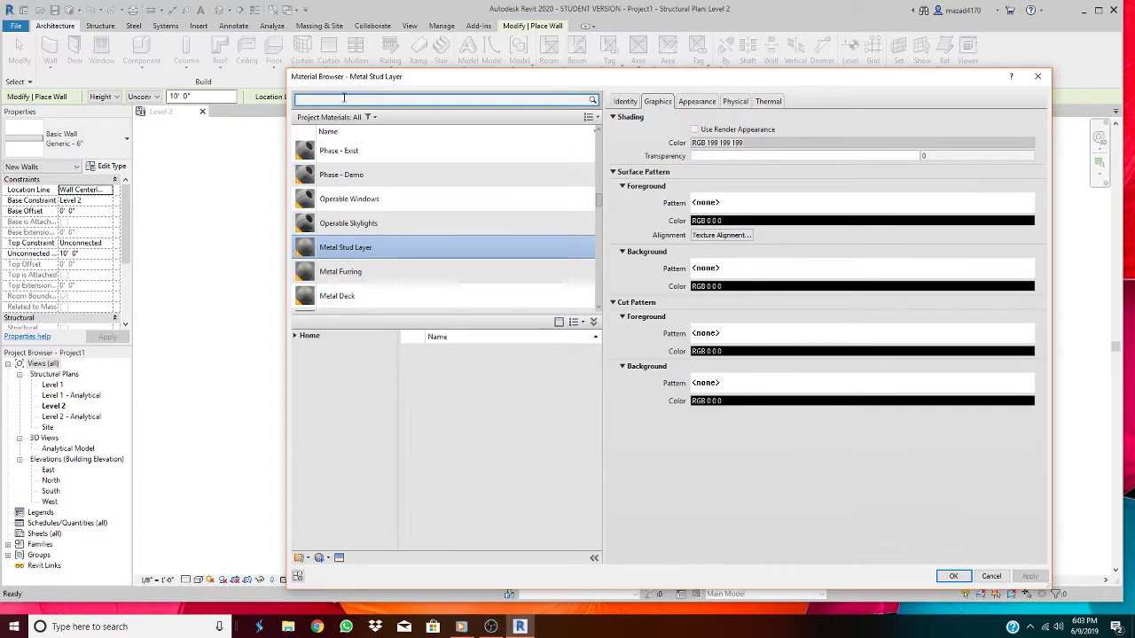
pyautogui.write('gy')
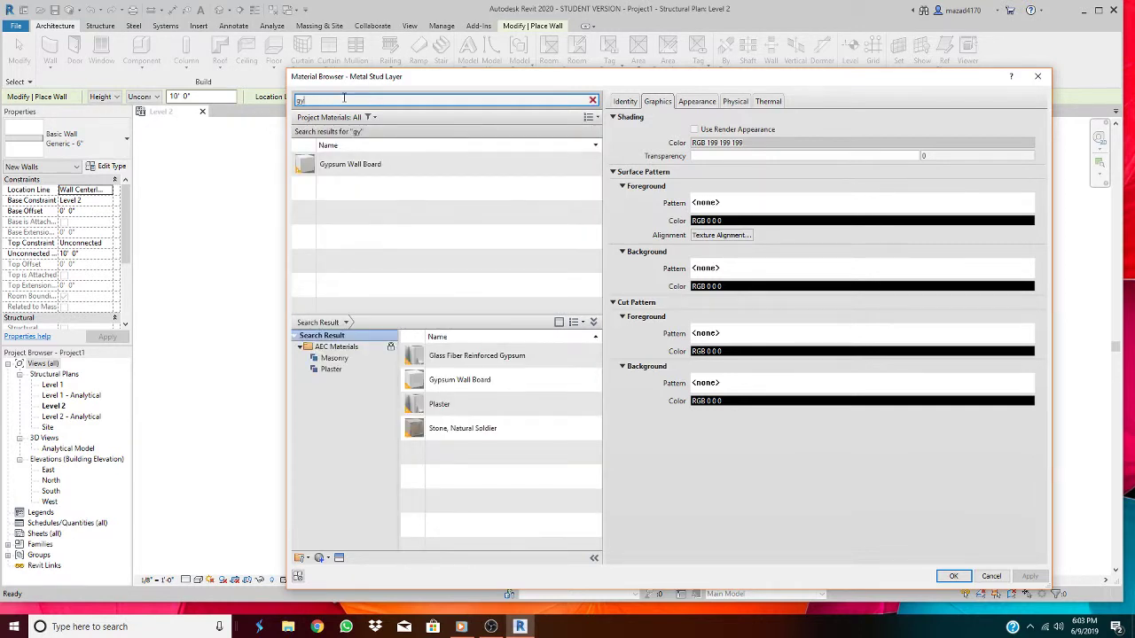
pyautogui.click(381, 164)
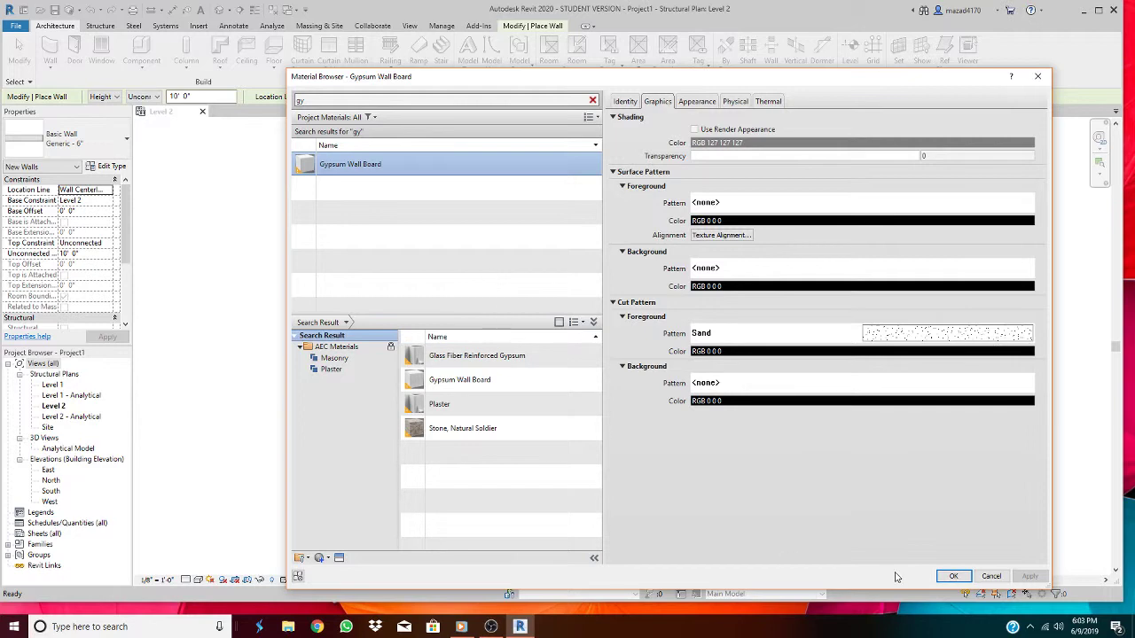
pyautogui.doubleClick(388, 171)
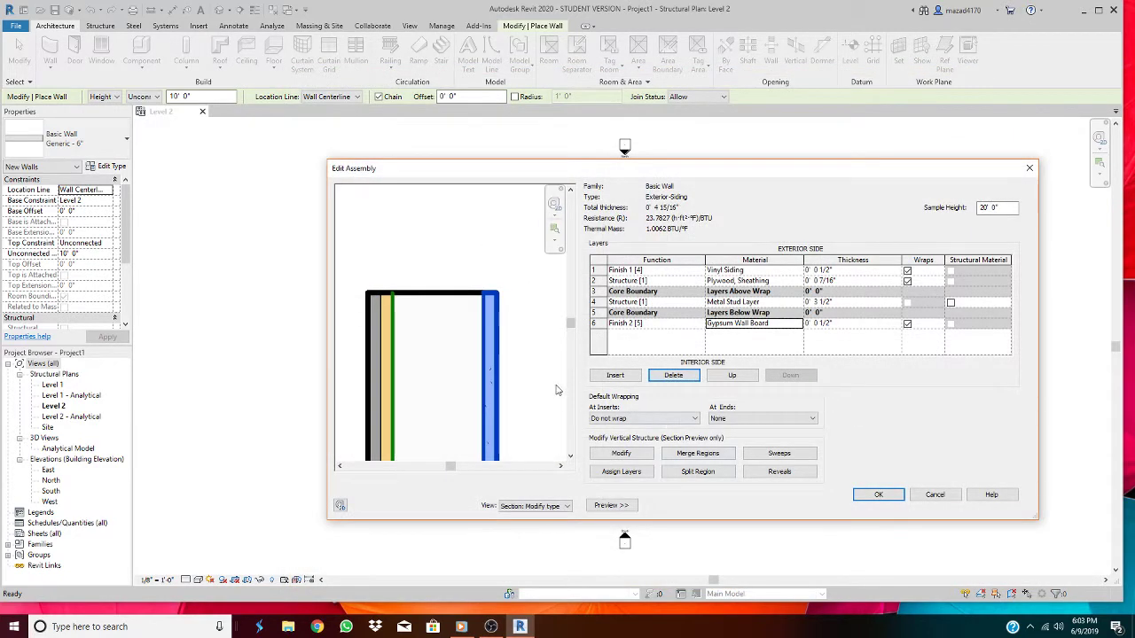